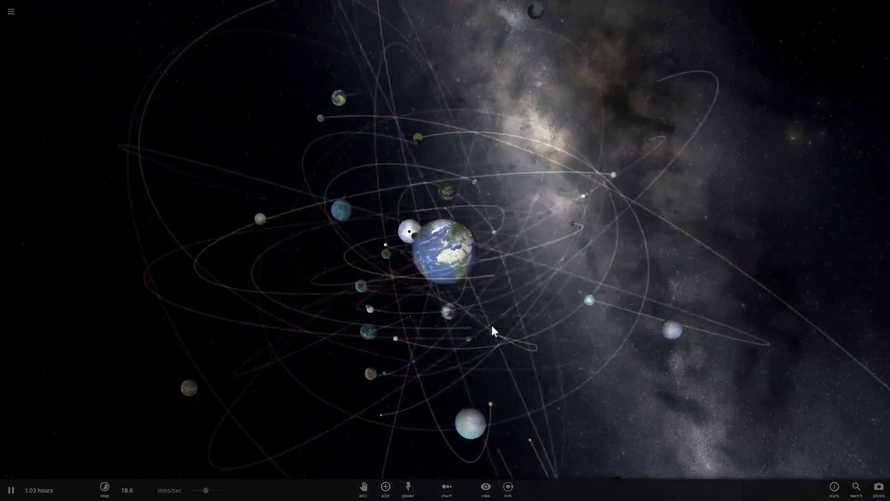
Examine the moons and their orbit trails around Earth from several angles and distances
drag(492, 327, 631, 335)
scroll(351, 314, up, 5)
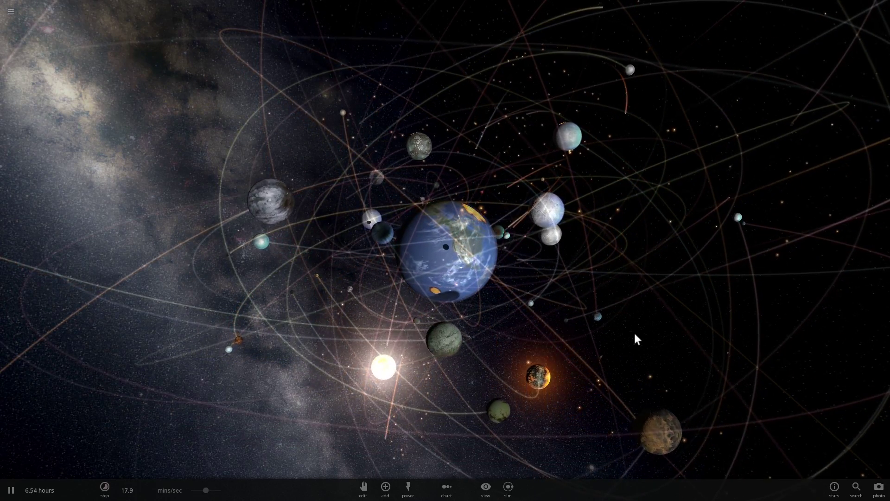
drag(634, 333, 582, 309)
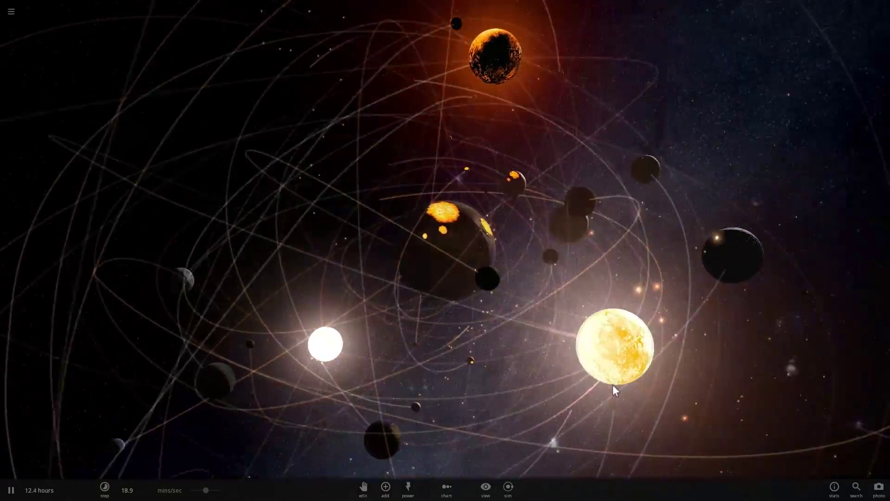
right_drag(612, 385, 642, 390)
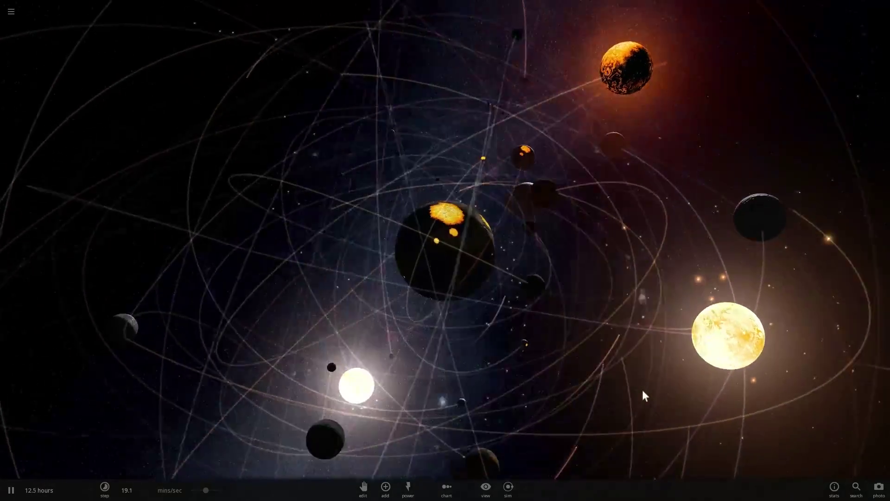
scroll(647, 358, down, 6)
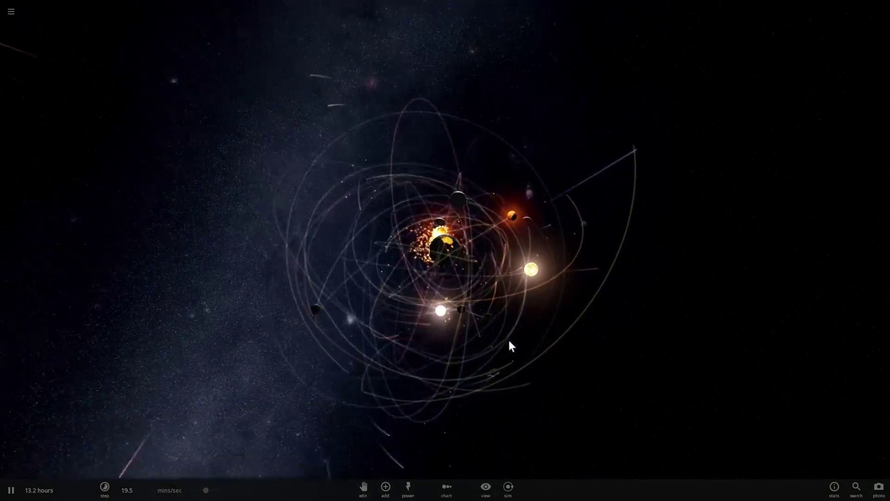
scroll(497, 319, up, 5)
right_drag(497, 316, 583, 258)
drag(583, 258, 698, 267)
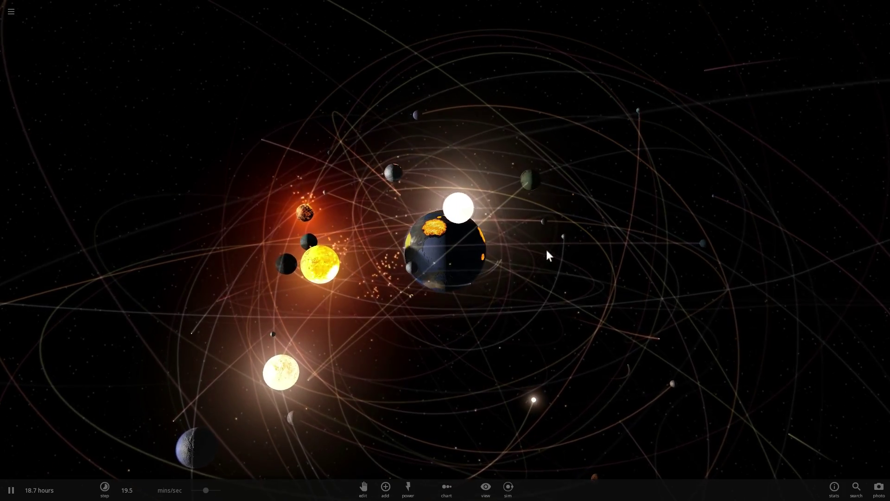
drag(511, 240, 418, 264)
Inspect the glowing moon Liber up close, and return the focus to Earth
double_click(479, 361)
scroll(464, 294, up, 4)
scroll(465, 288, up, 4)
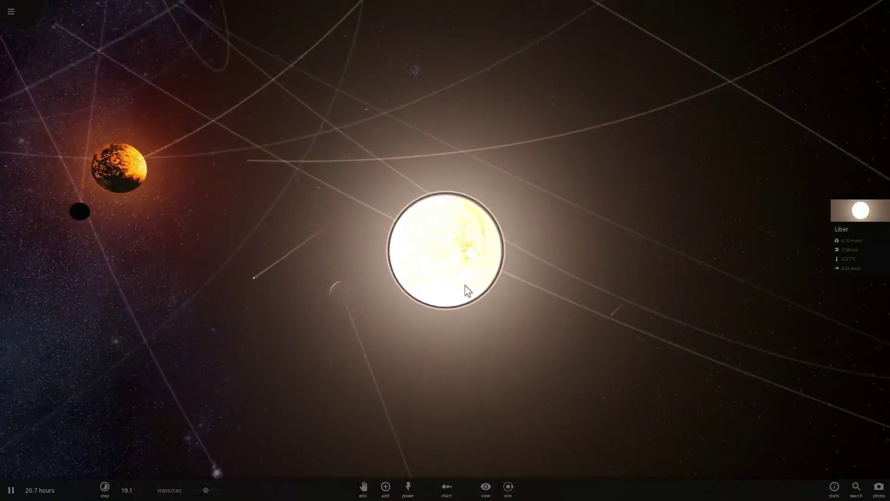
scroll(465, 286, down, 6)
drag(458, 283, 504, 275)
click(414, 301)
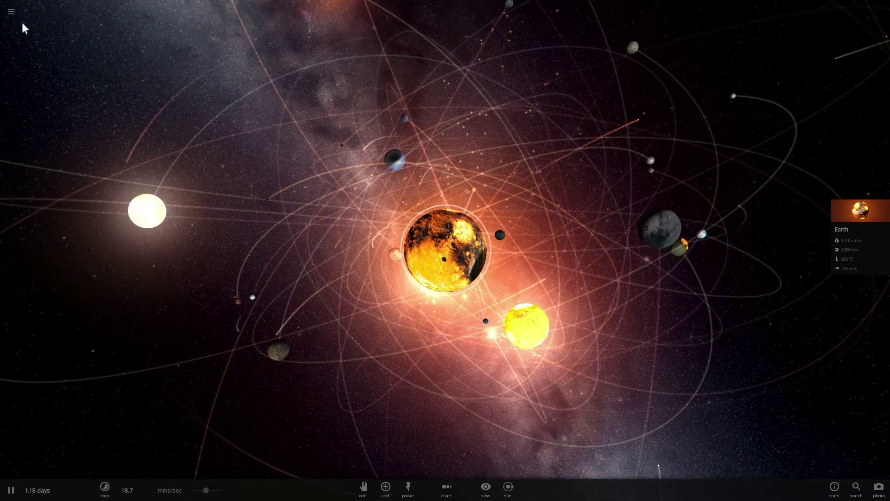
Replace the Earth and moons simulation with a new empty one
click(11, 11)
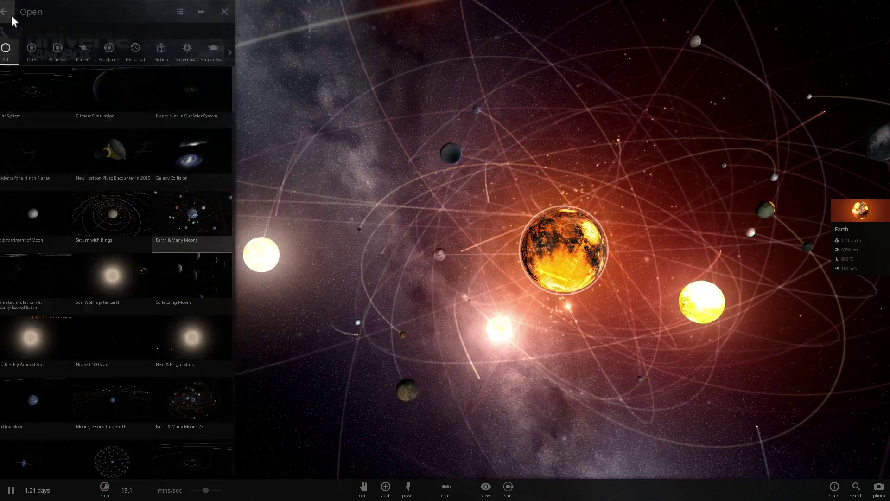
click(10, 16)
click(43, 111)
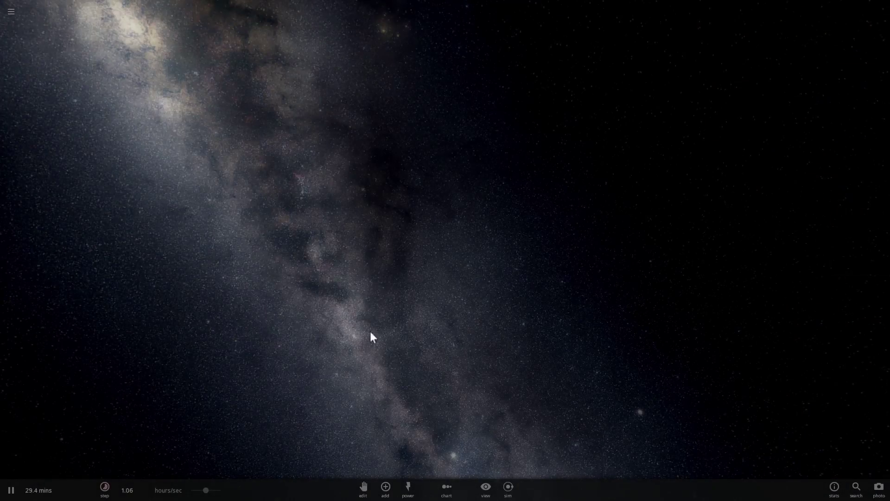
Add a Sun to the empty simulation and name it Magnus
click(385, 487)
click(154, 417)
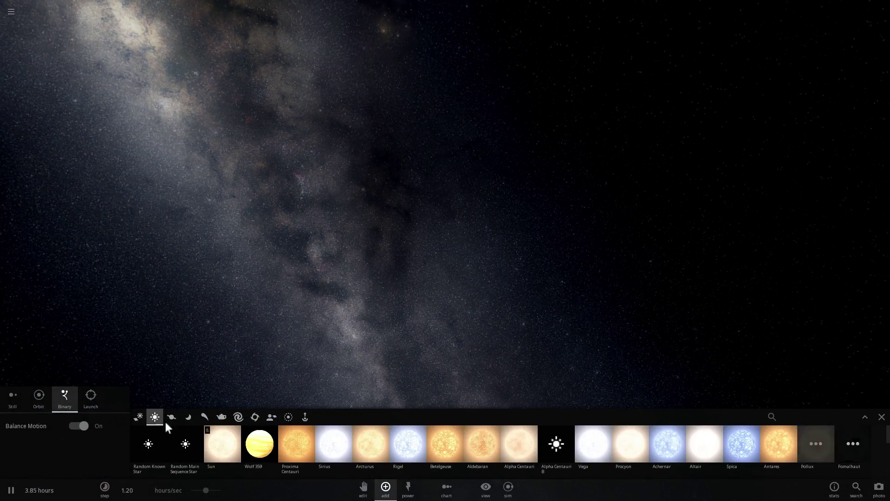
click(221, 445)
click(441, 229)
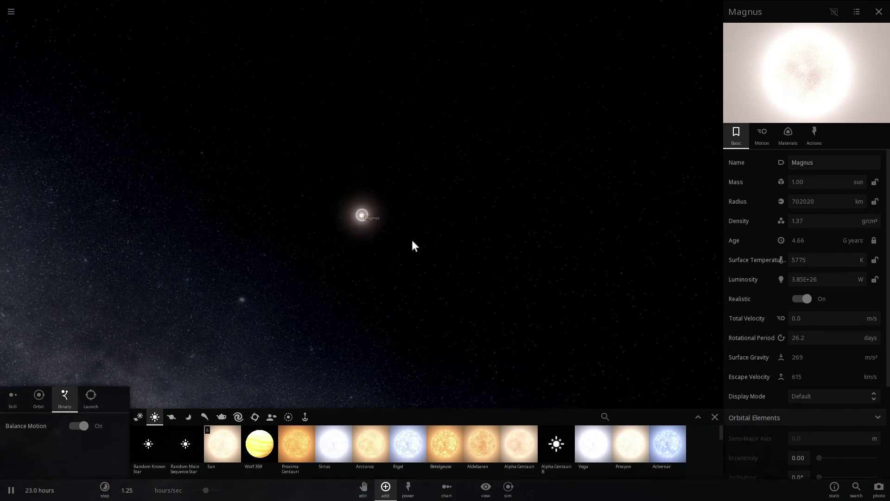
Examine the star Magnus up close and from farther away
right_drag(451, 247, 632, 263)
right_drag(534, 250, 410, 230)
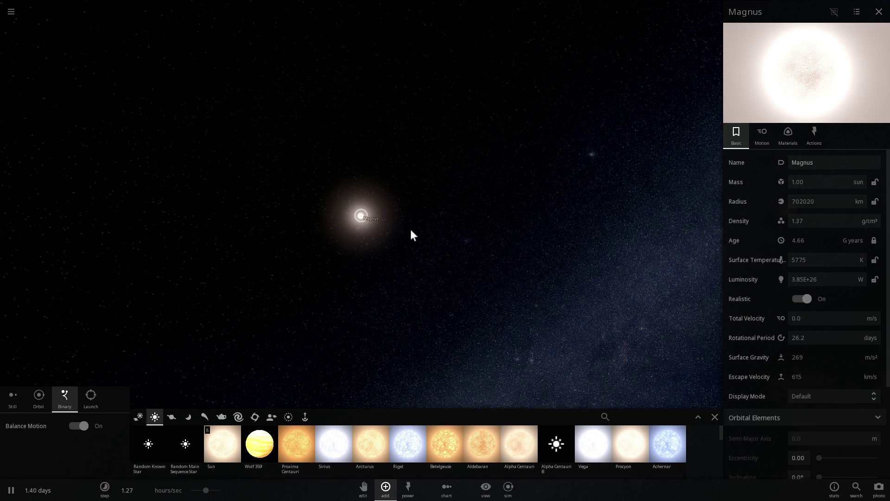
scroll(410, 229, up, 3)
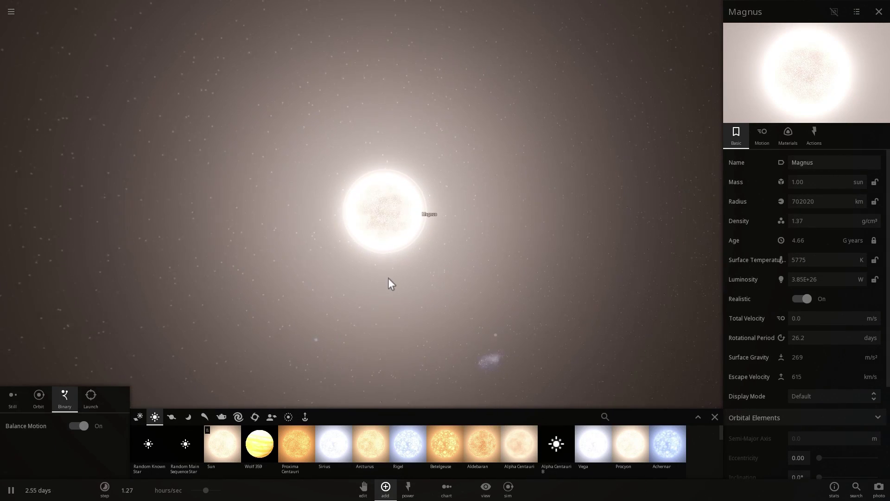
right_drag(388, 277, 338, 240)
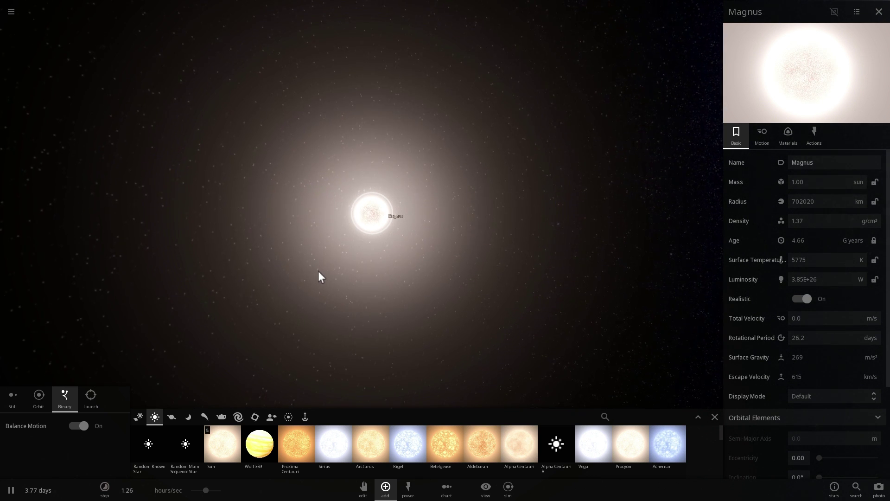
scroll(318, 271, down, 3)
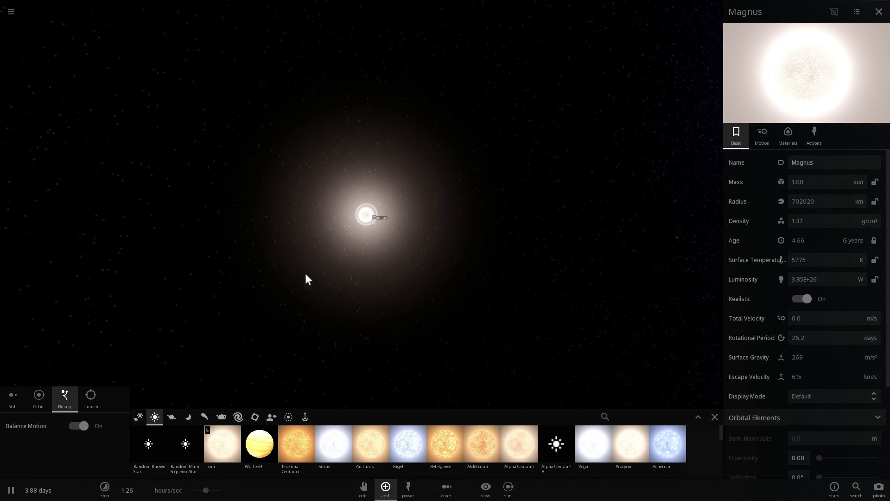
scroll(307, 274, down, 2)
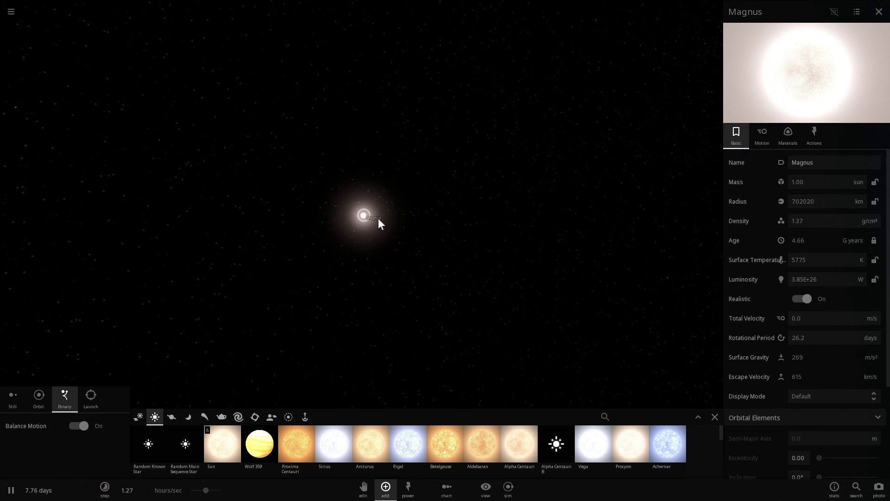
Add a random rocky planet to the Magnus system and name it Nirn
click(386, 277)
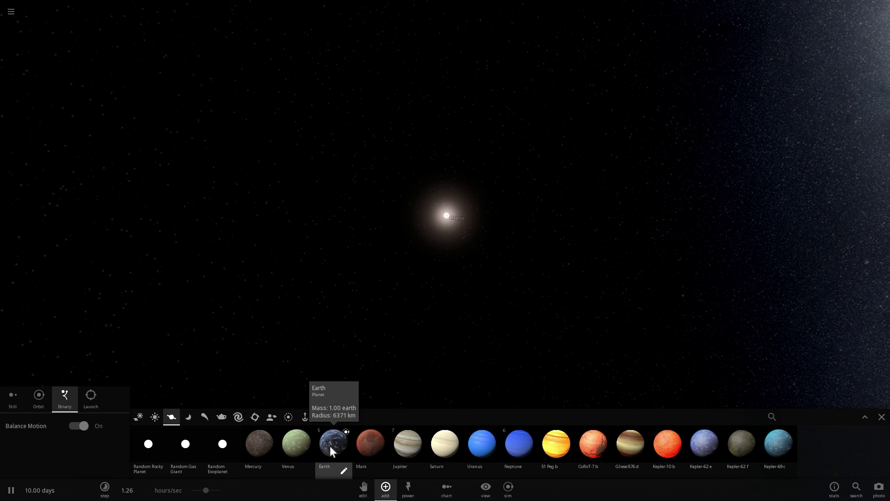
click(149, 442)
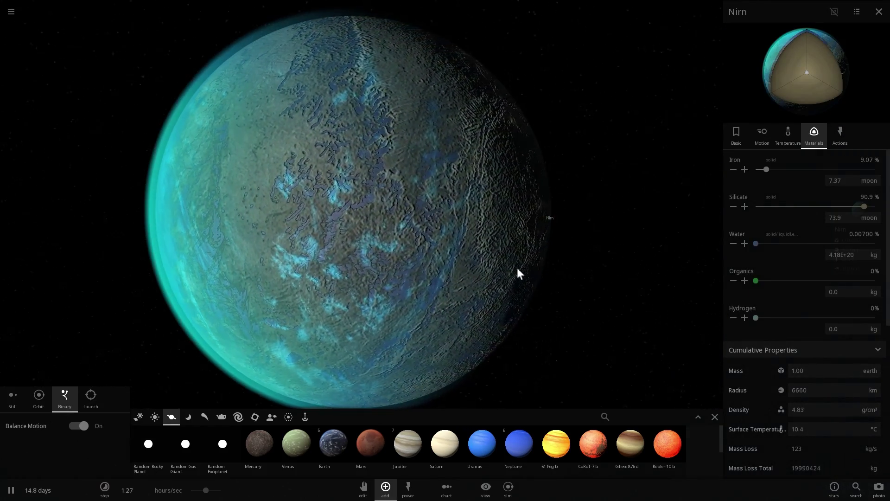
drag(518, 269, 649, 262)
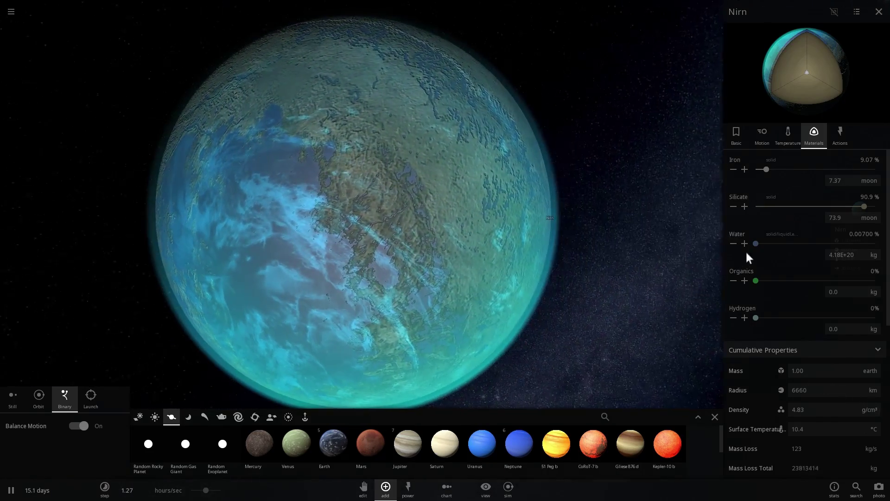
Adjust Nirn's water content to 0.0200 %
click(744, 245)
click(743, 246)
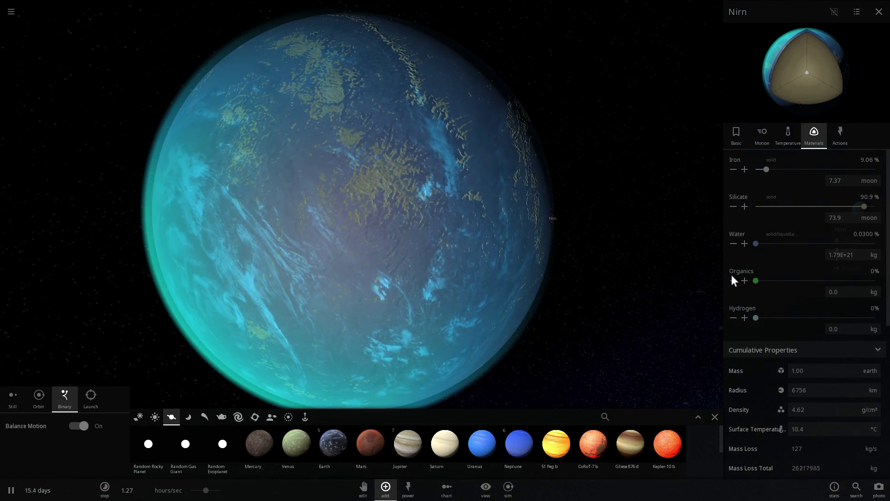
click(733, 244)
Place a random moon near Nirn in Binary mode with the simulation paused
right_drag(659, 237, 465, 205)
drag(465, 210, 598, 145)
drag(447, 180, 635, 229)
scroll(521, 226, down, 10)
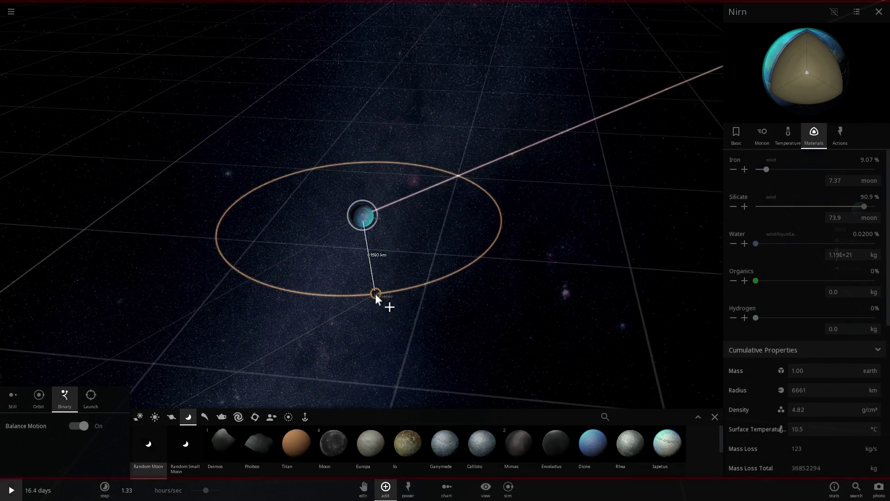
scroll(378, 294, up, 3)
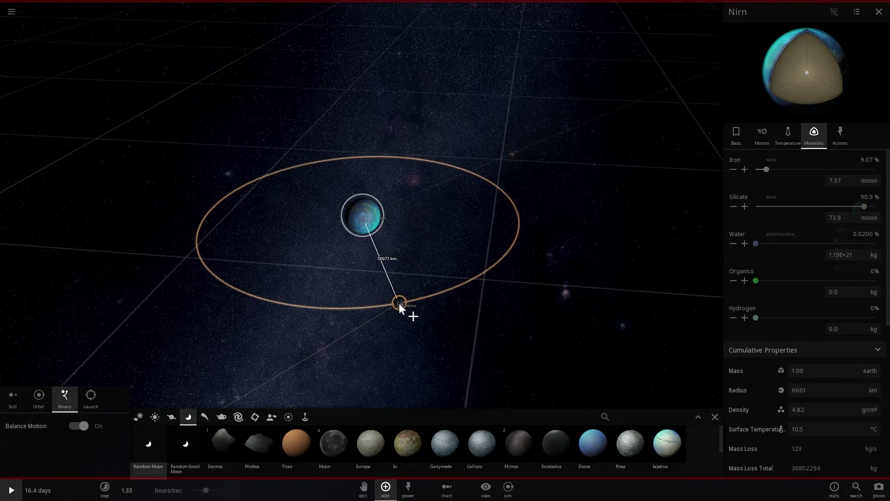
click(142, 436)
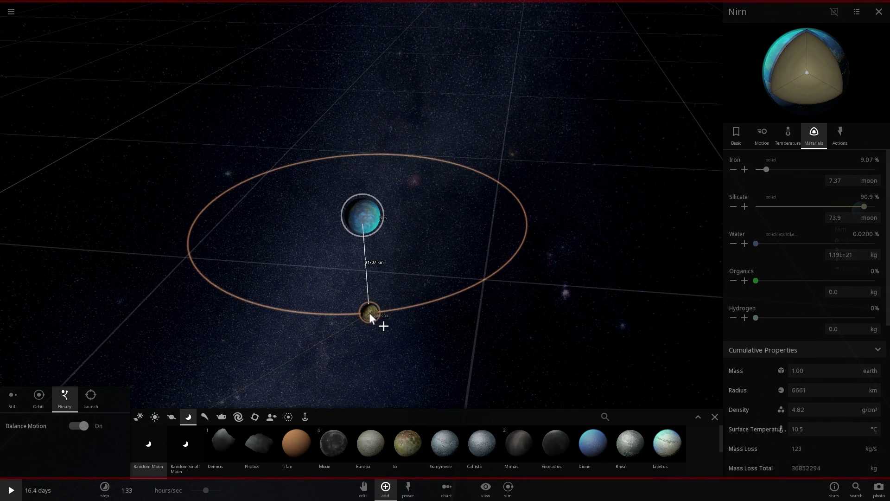
click(408, 282)
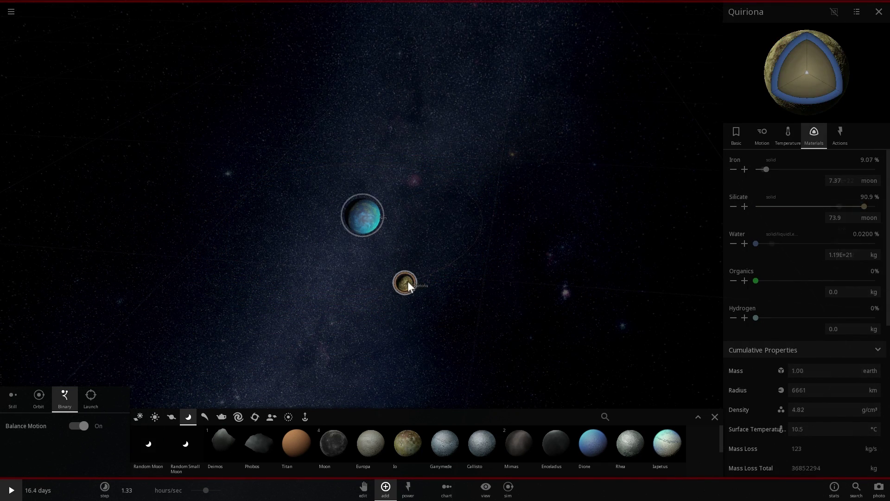
Name the new moon Masser
click(737, 136)
click(806, 162)
text(Masser)
key(Return)
Add a second random moon about 13460 km from Masser and name it Secunda
click(162, 438)
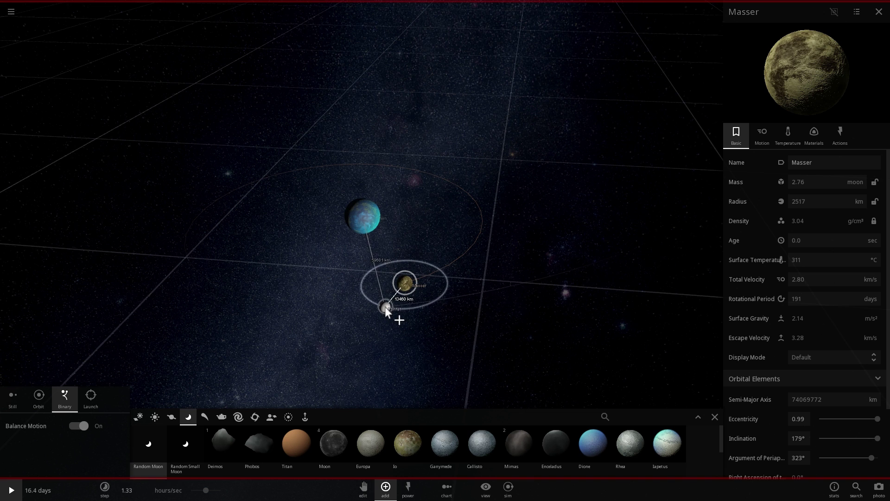
click(385, 305)
click(825, 160)
text(Secunda)
key(Return)
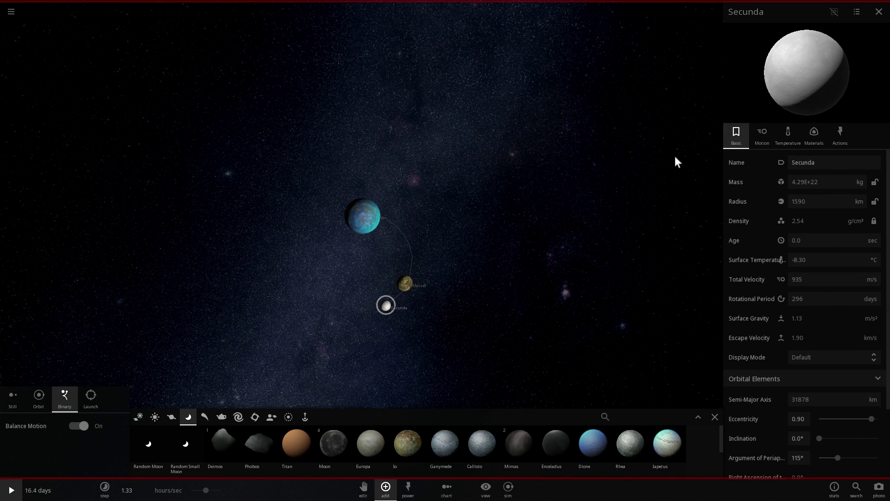
Run the simulation to set Masser and Secunda in motion around Nirn
right_drag(507, 279, 538, 279)
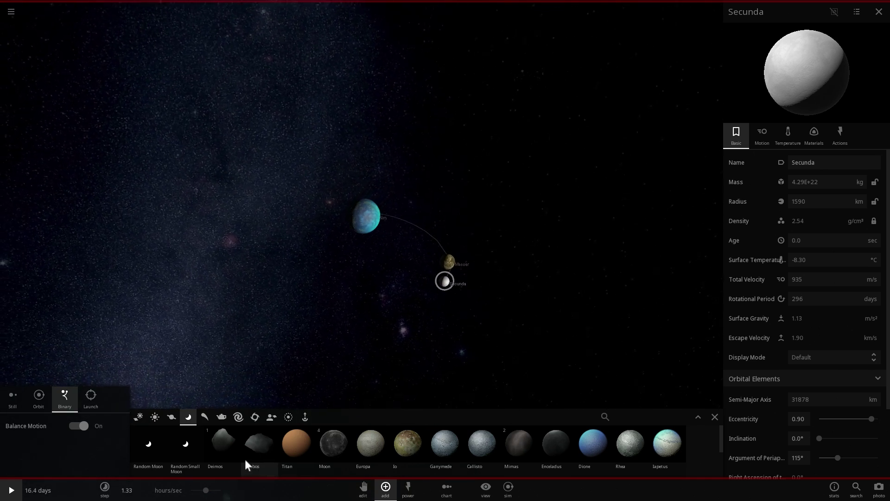
right_drag(441, 347, 394, 359)
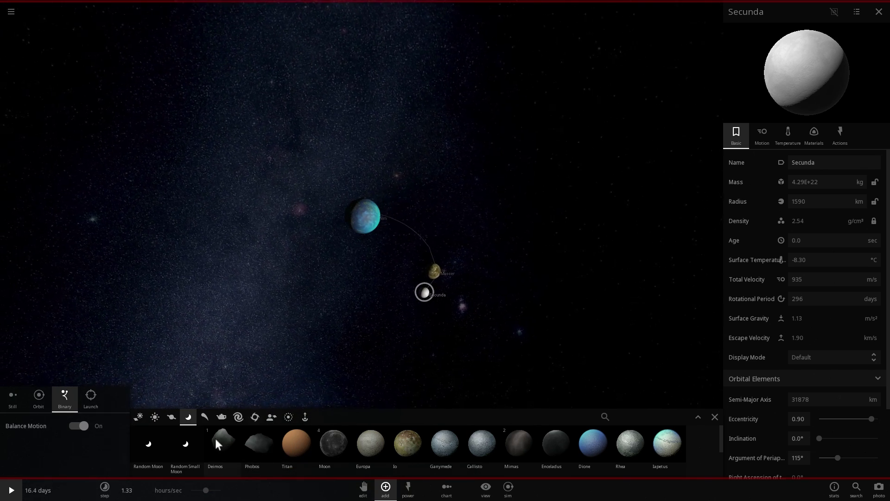
key(space)
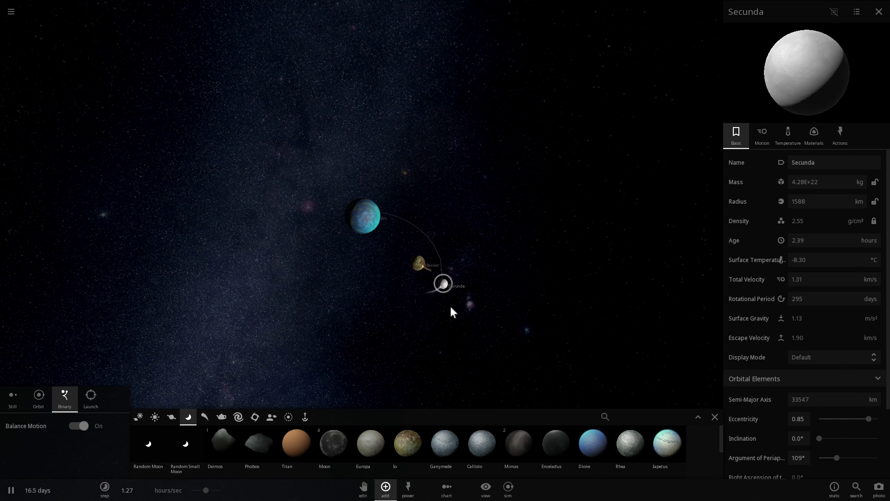
drag(403, 253, 541, 276)
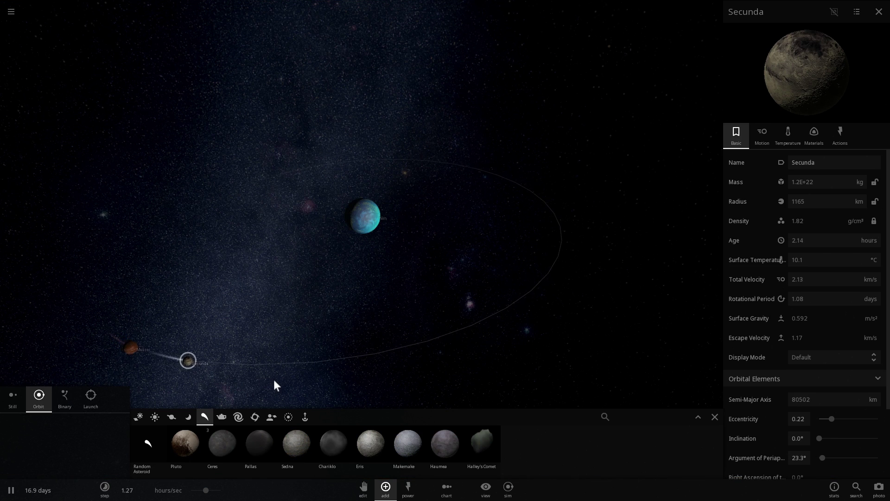
Inspect the properties of Masser, Secunda and Nirn while they move
right_drag(284, 381, 333, 352)
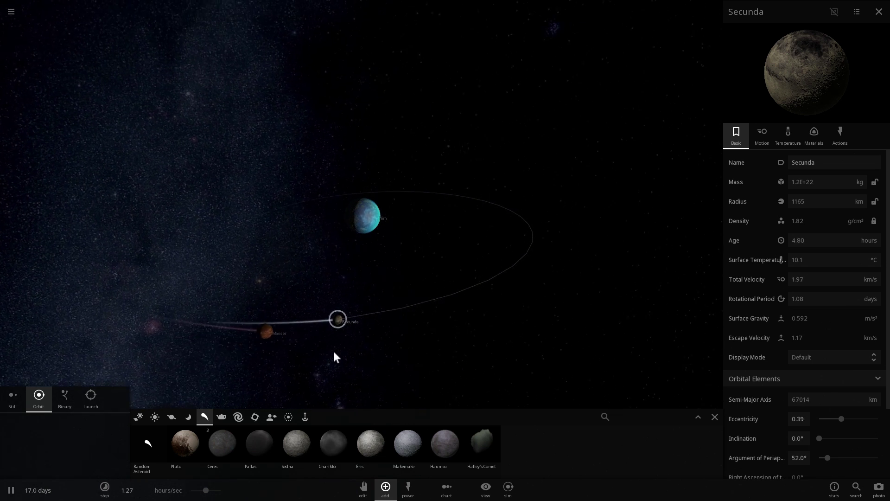
click(329, 319)
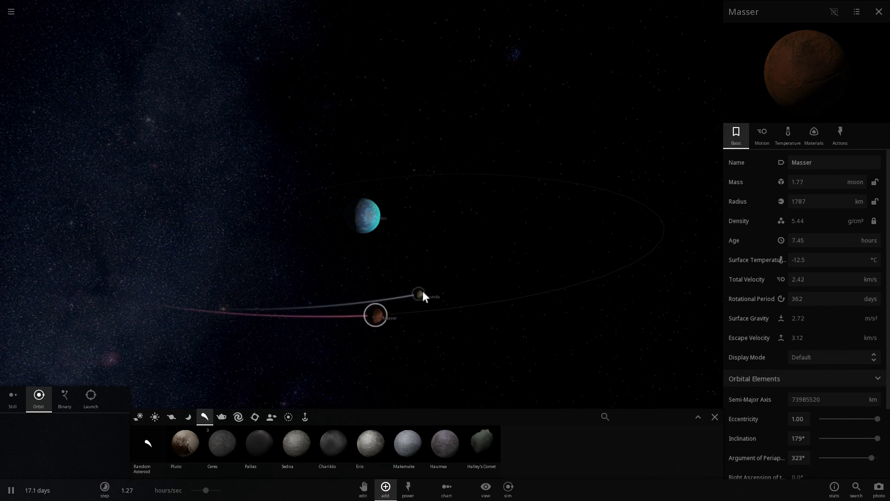
click(421, 291)
click(367, 215)
right_drag(393, 263, 483, 245)
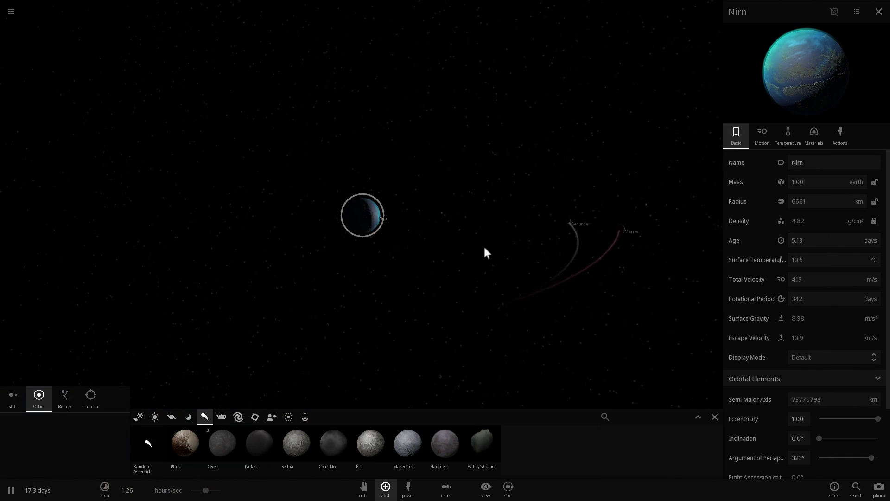
View the moons and star from Nirn's surface, and slow the simulation to 34.7 mins/sec
middle_click(373, 212)
key(space)
right_drag(388, 221, 302, 397)
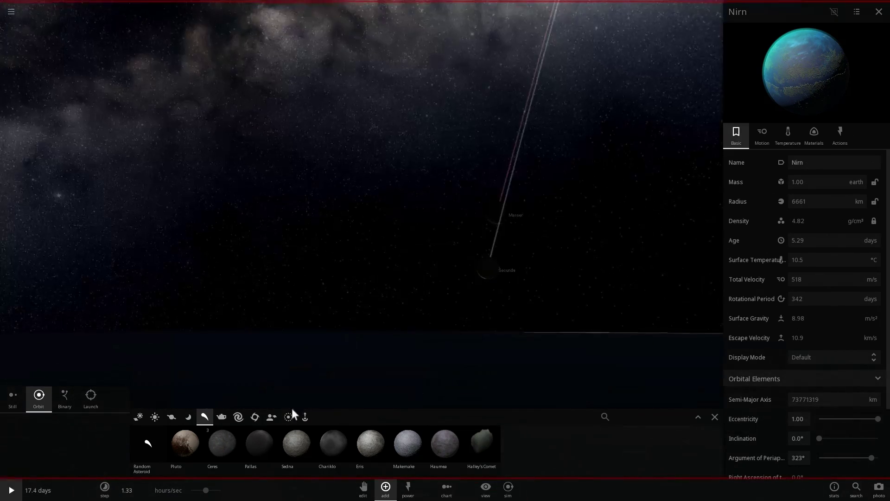
mouse_move(199, 491)
key(space)
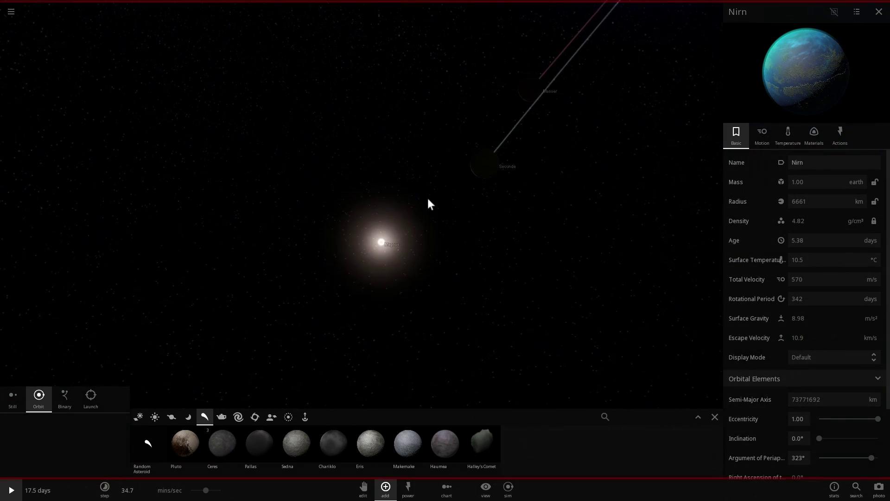
Resume the simulation and examine the paths of Masser and Secunda around Nirn from a distance
key(space)
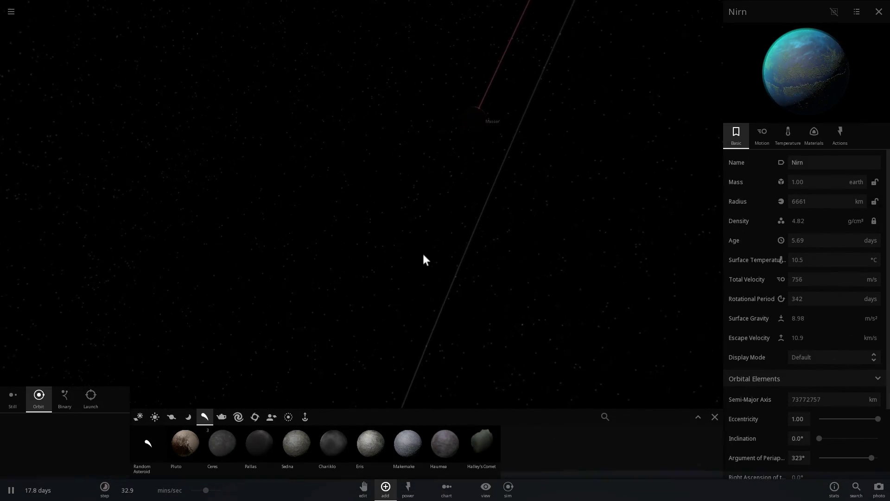
right_drag(424, 255, 417, 270)
scroll(416, 271, down, 5)
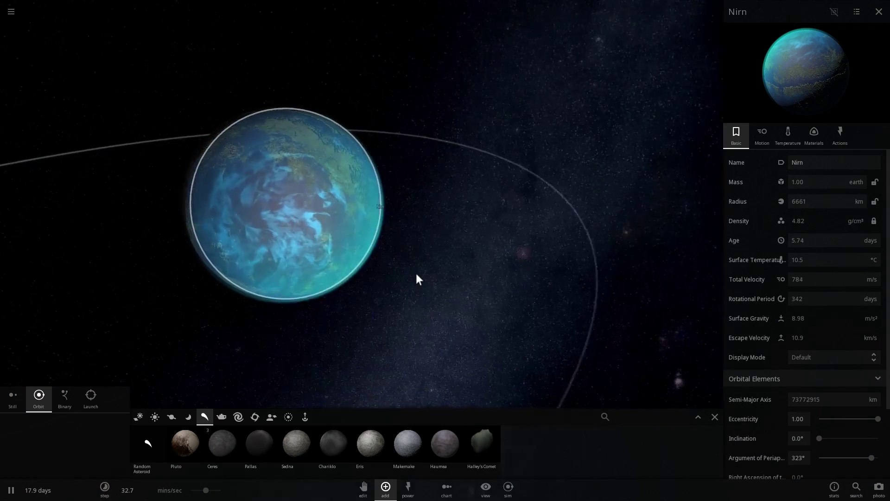
scroll(413, 280, down, 5)
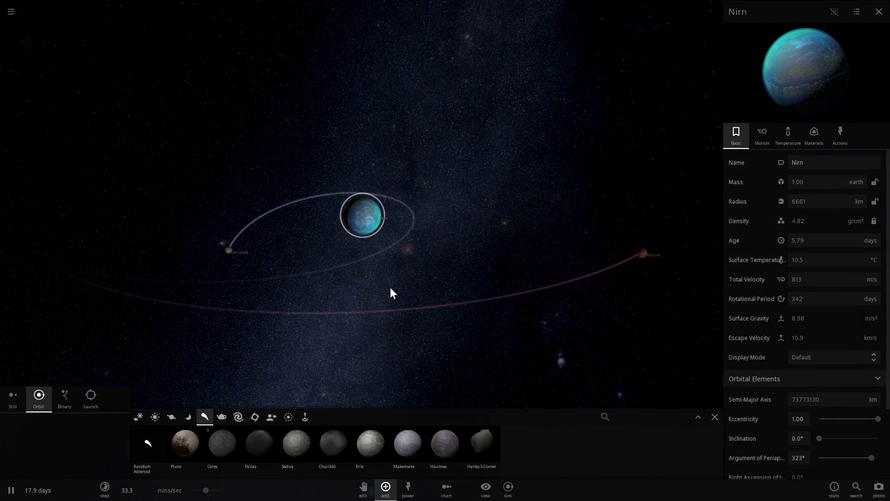
right_drag(388, 287, 413, 306)
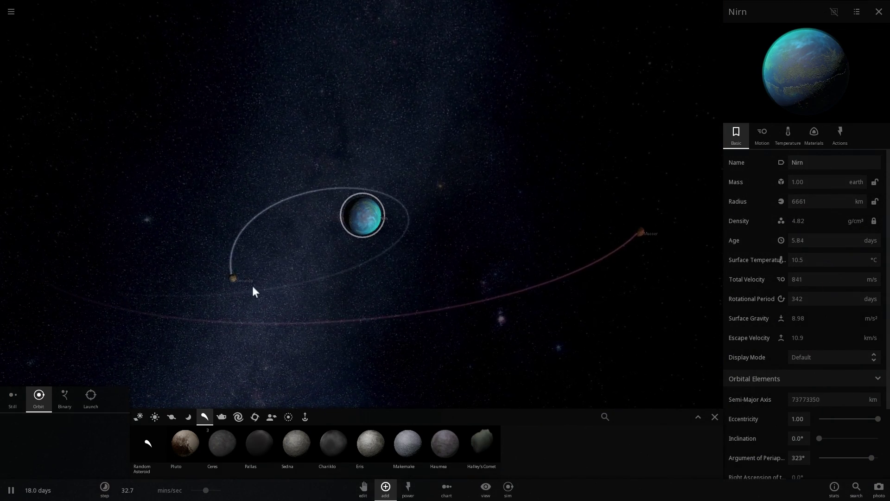
Replace the moon Secunda with Ceres orbiting about 10069 km from Masser, and rename Ceres to Secunda
click(237, 282)
key(Delete)
key(space)
click(713, 230)
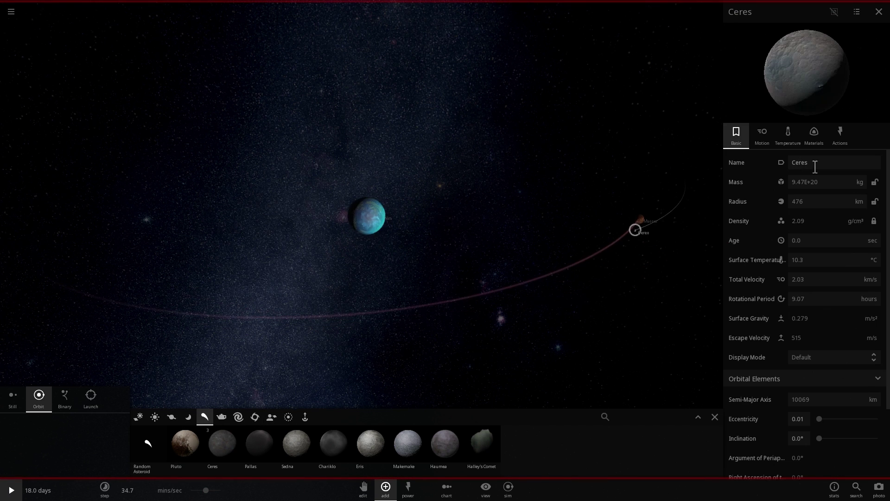
drag(815, 166, 619, 167)
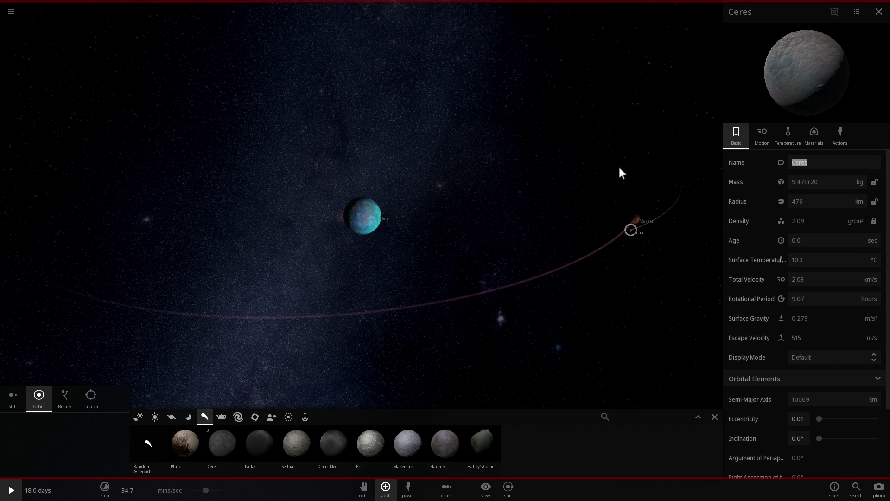
text(Secunda)
key(Return)
Run the simulation and inspect Masser while the new Secunda circles it
key(space)
right_drag(640, 258, 648, 270)
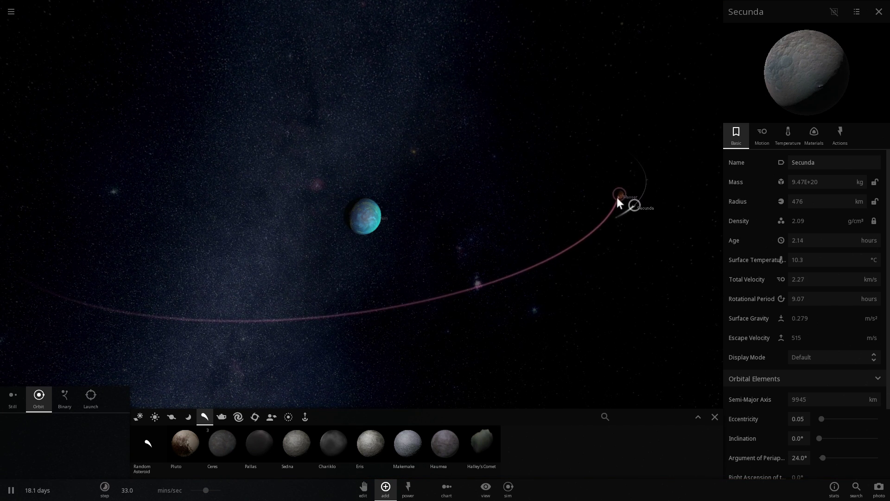
click(616, 196)
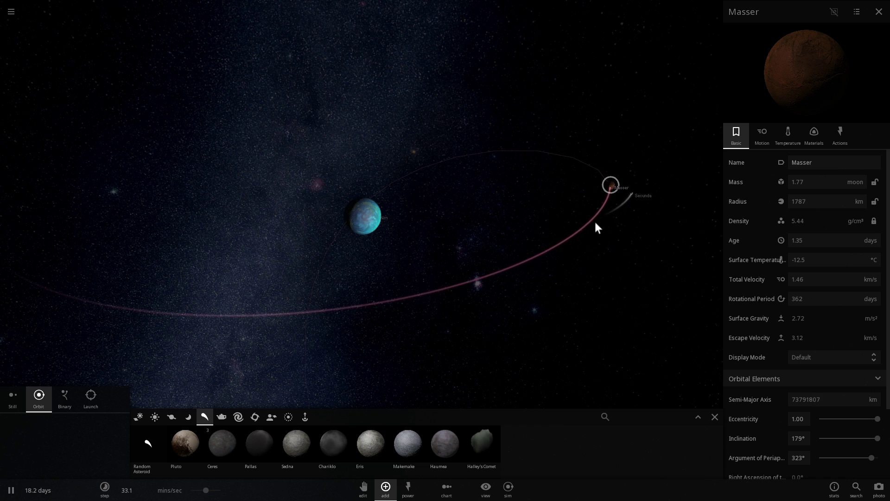
scroll(481, 229, down, 5)
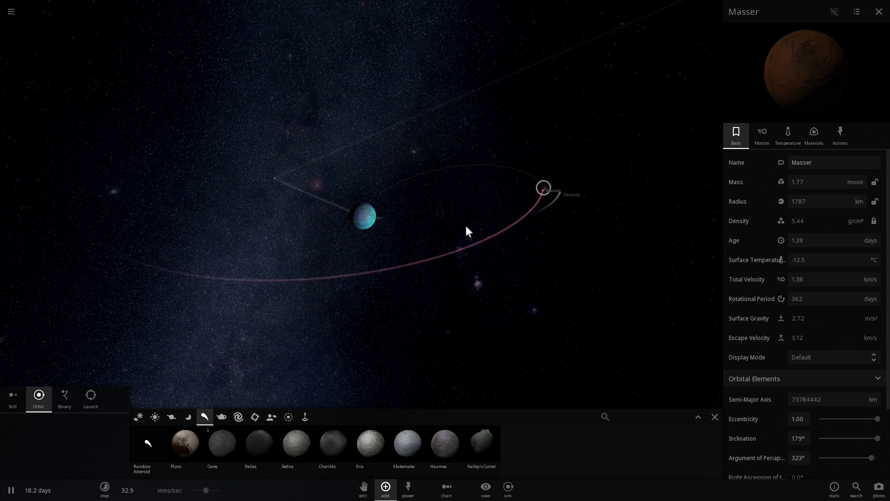
Examine Nirn's path relative to Magnus, pausing the simulation with both bodies in view
click(364, 218)
scroll(378, 235, down, 5)
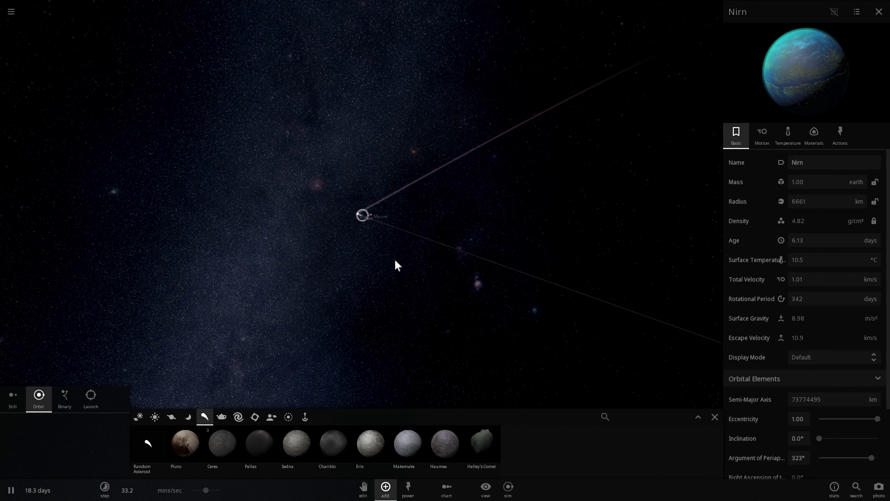
scroll(393, 268, down, 5)
right_drag(393, 268, 478, 301)
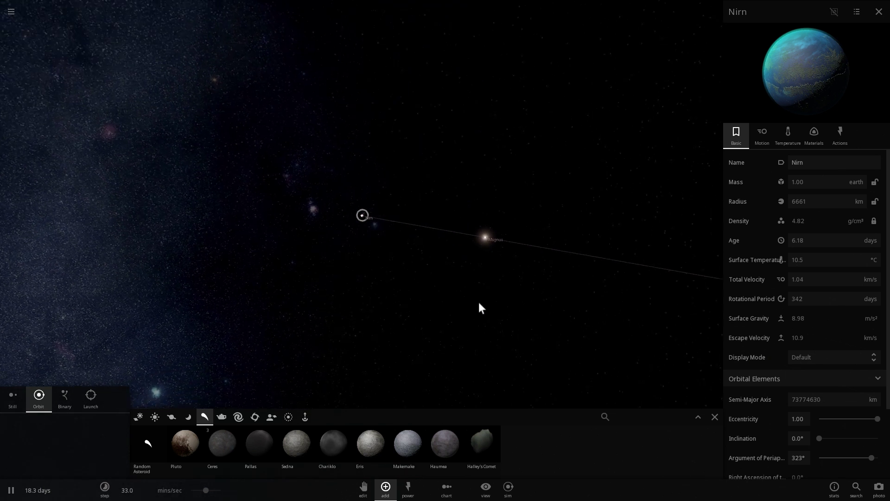
key(space)
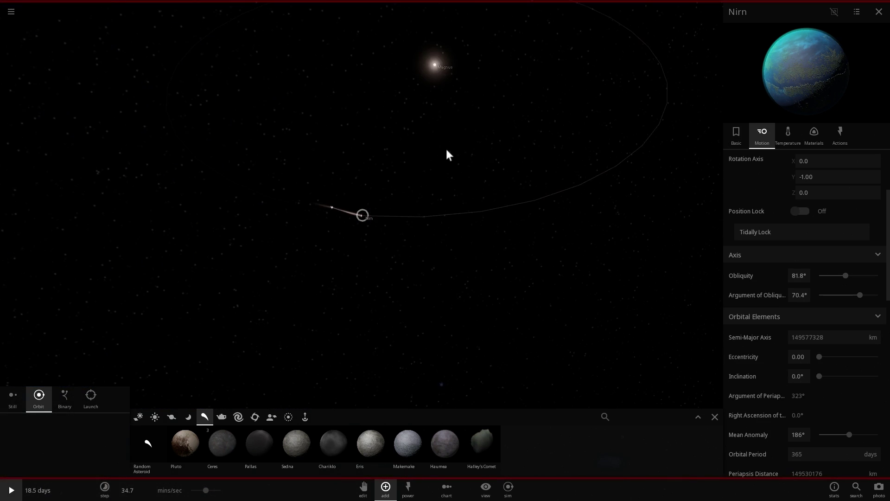
scroll(447, 149, down, 2)
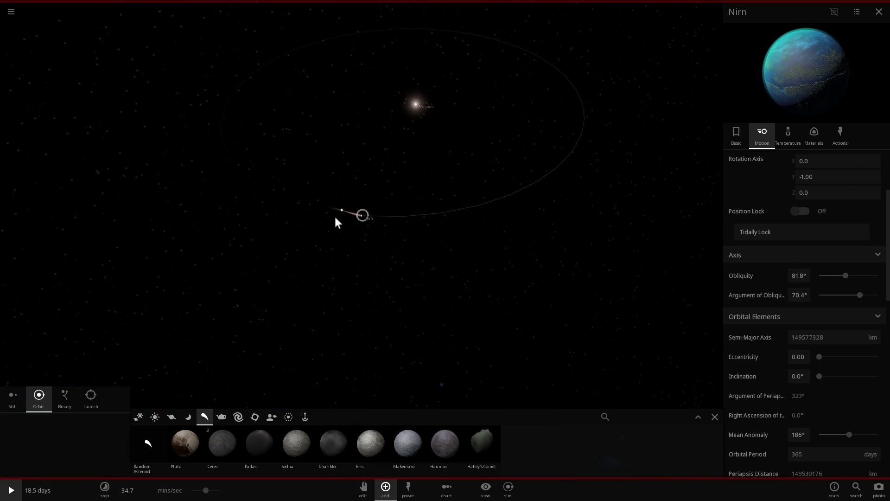
Place a random rocky planet in orbit 1.20 AU from Magnus and name it Arkay
click(408, 109)
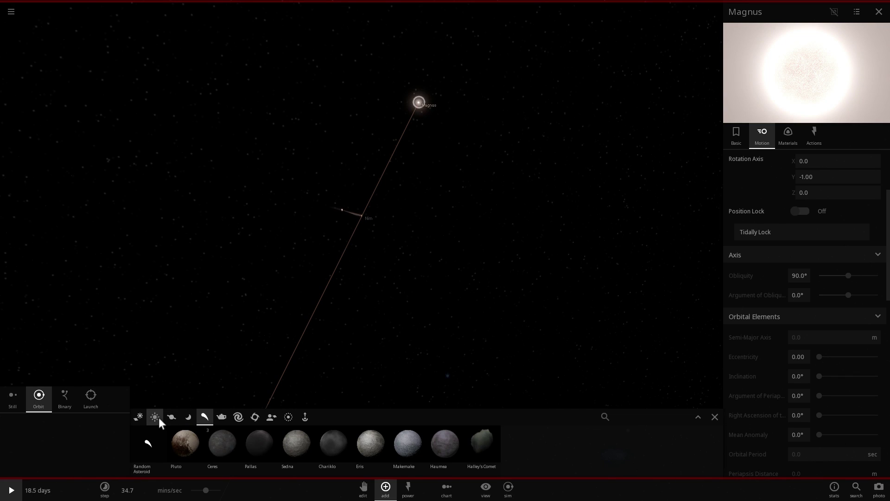
click(190, 418)
click(171, 416)
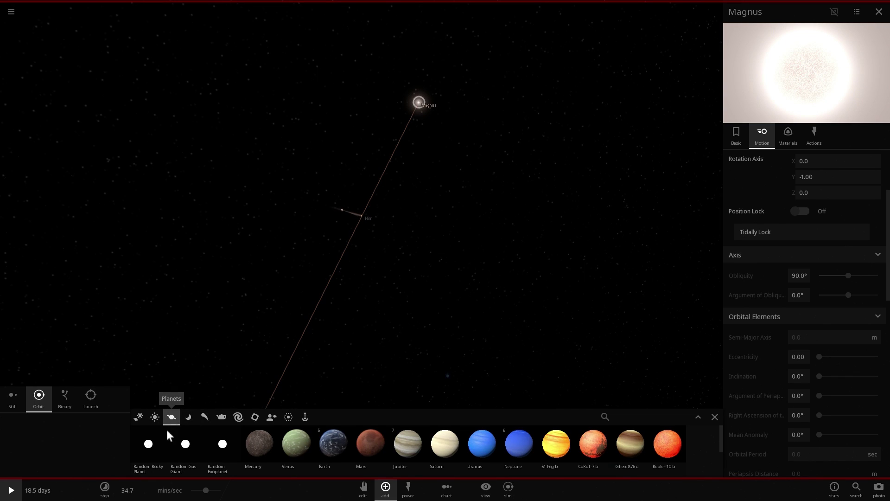
click(148, 444)
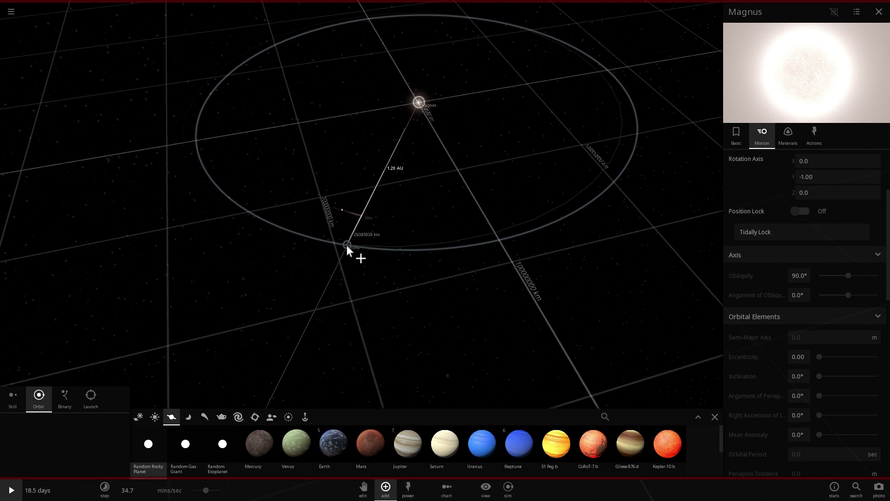
click(347, 245)
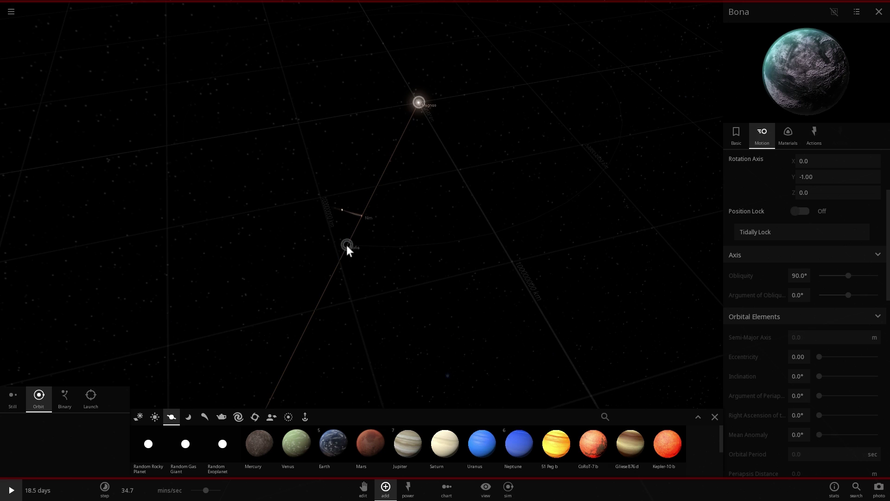
click(743, 135)
drag(828, 162, 725, 160)
text(Arkay)
Run the simulation and examine Arkay's surface up close and its orbit beyond Nirn
key(space)
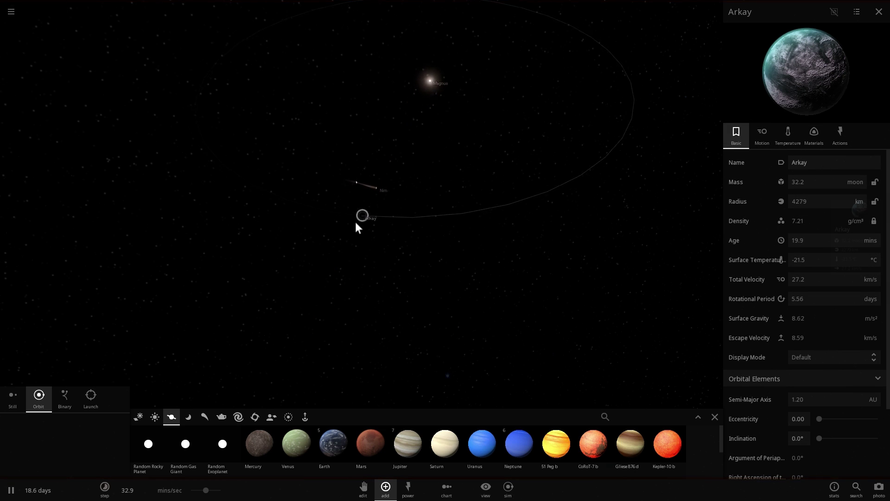
scroll(356, 222, up, 15)
key(space)
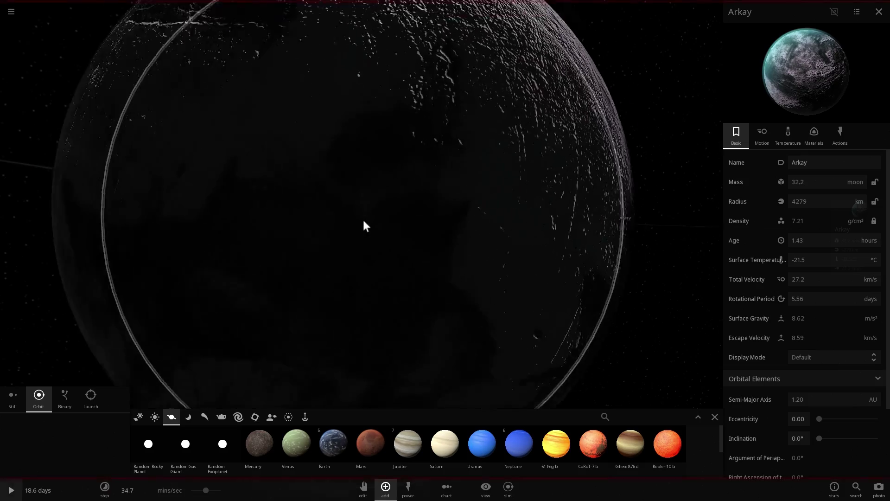
scroll(363, 226, down, 5)
key(space)
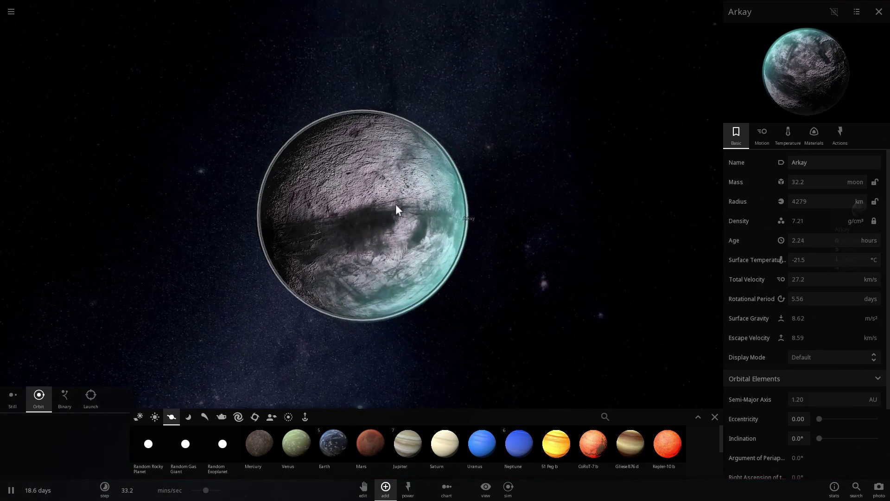
right_drag(389, 198, 533, 218)
scroll(455, 216, down, 3)
scroll(457, 223, down, 6)
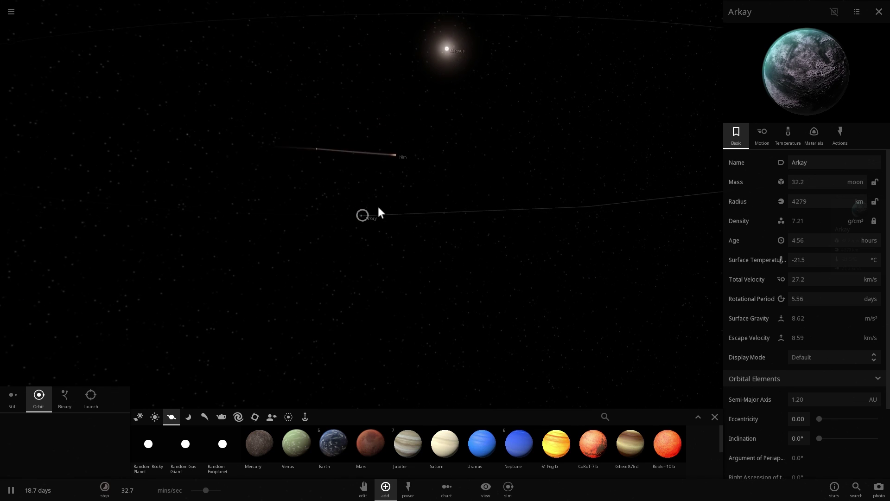
drag(379, 212, 395, 226)
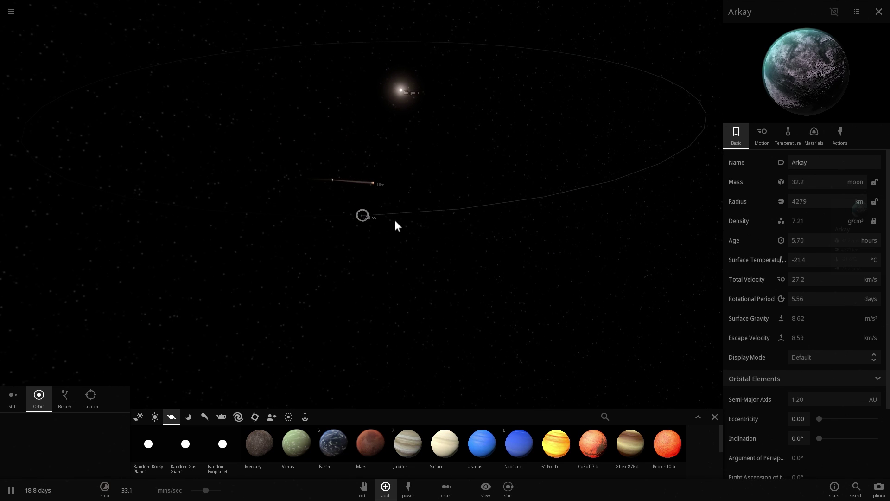
Focus on Magnus, pause the simulation and examine the planetary orbits from several angles
double_click(401, 90)
key(space)
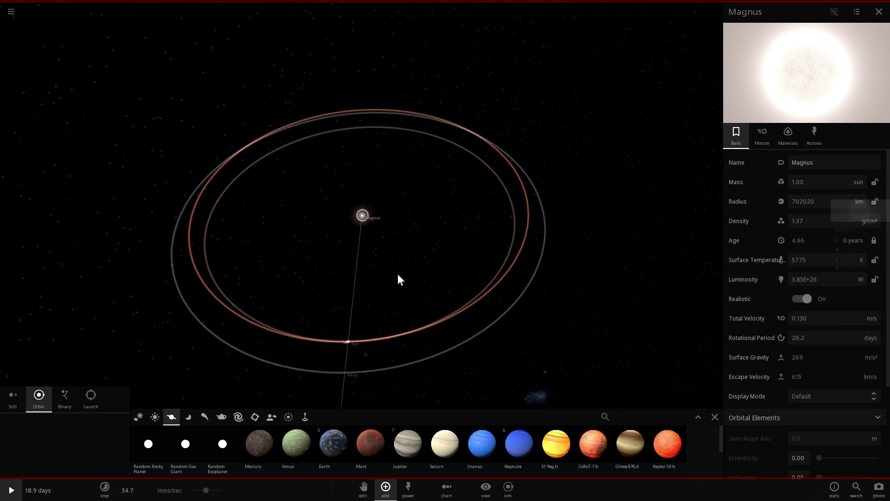
right_drag(396, 283, 362, 299)
scroll(363, 299, up, 3)
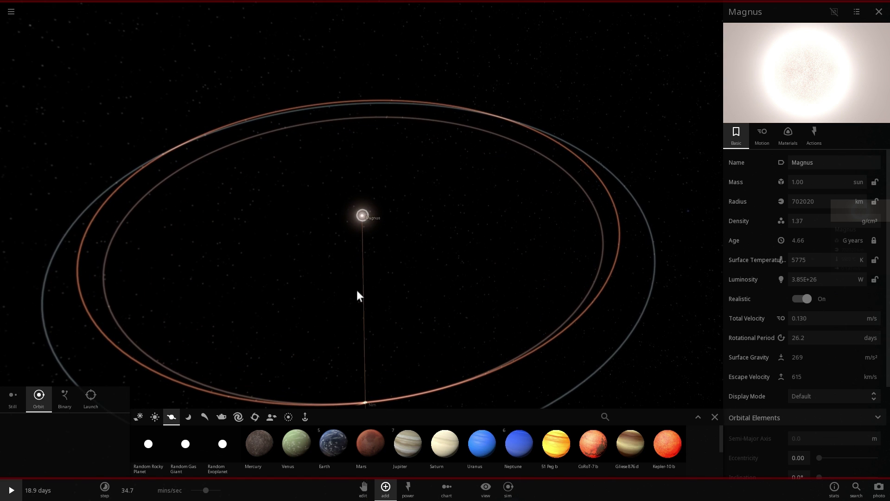
drag(357, 288, 398, 260)
scroll(397, 269, up, 3)
scroll(395, 270, down, 3)
drag(400, 276, 411, 299)
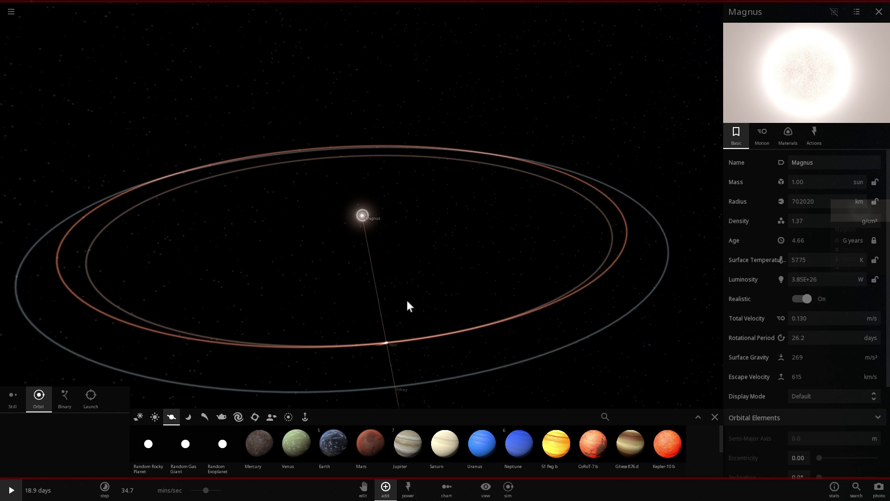
Add a random rocky planet named Zenithar around Magnus, with a semi-major axis of about 125010601 km
click(148, 444)
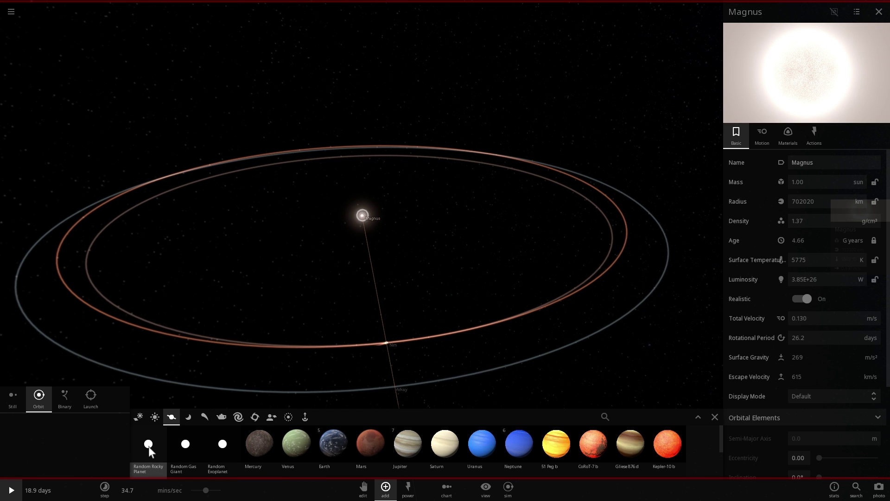
click(381, 231)
right_drag(381, 231, 435, 249)
scroll(441, 226, down, 4)
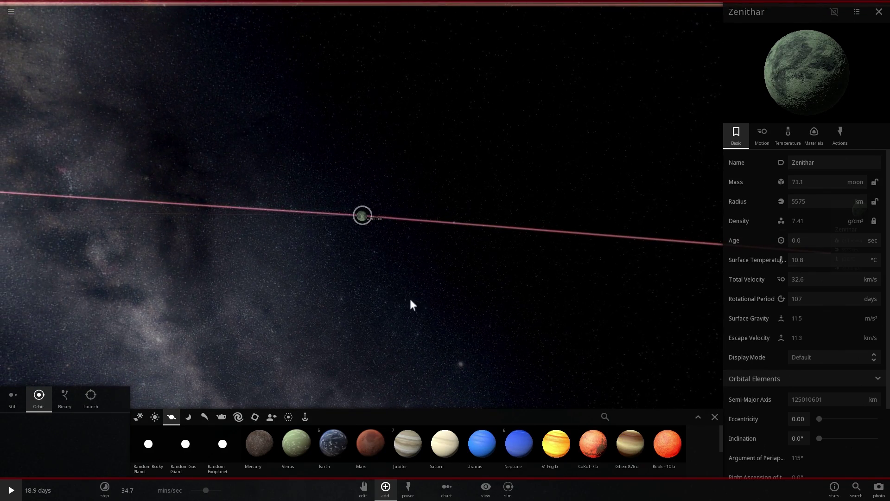
Add the small moon Dibella in orbit about 15956 km from the blue planet Mara
right_drag(427, 293, 336, 299)
click(188, 416)
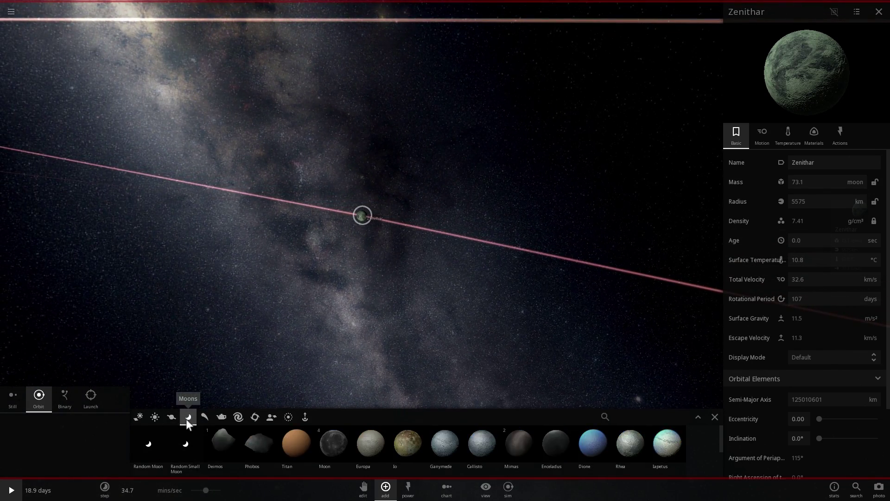
click(148, 444)
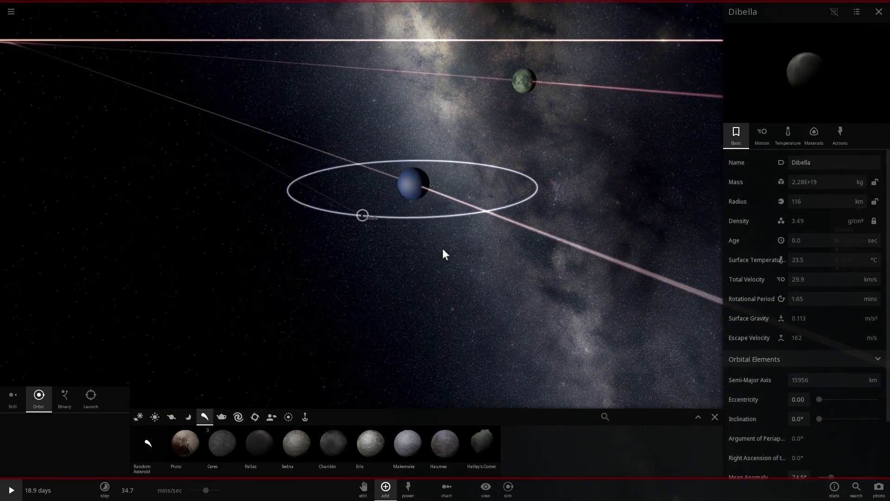
Run the simulation to watch Dibella orbit Mara near Zenithar, and pause it again
key(space)
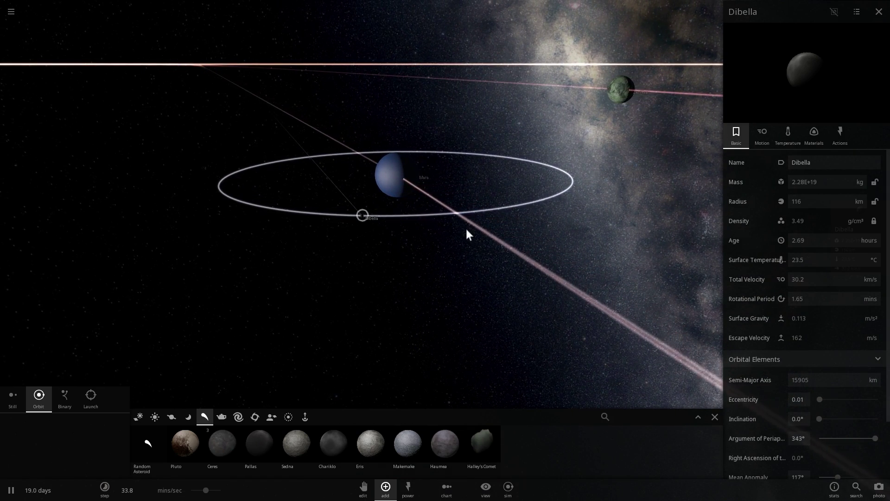
drag(432, 233, 492, 233)
scroll(464, 230, down, 2)
right_drag(464, 230, 464, 248)
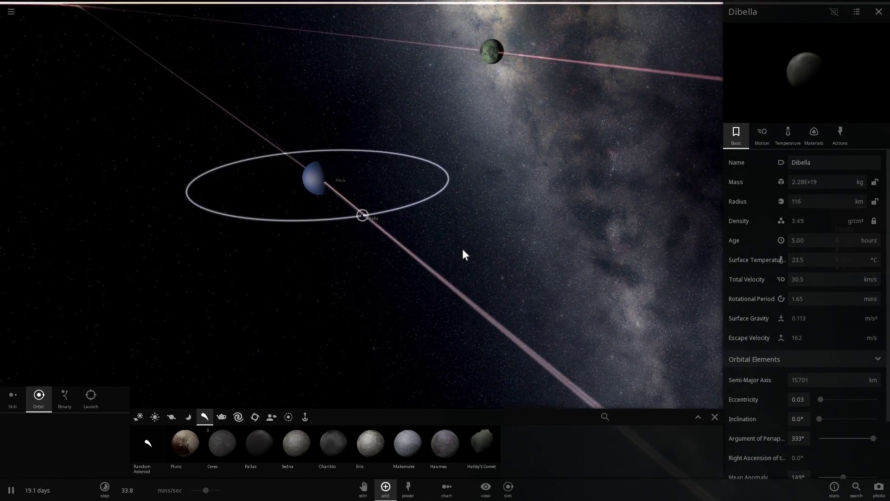
scroll(463, 248, down, 6)
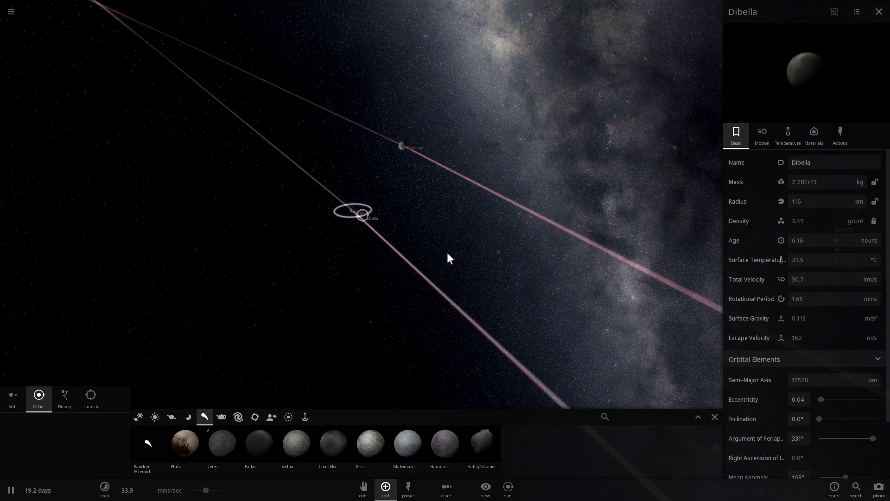
key(space)
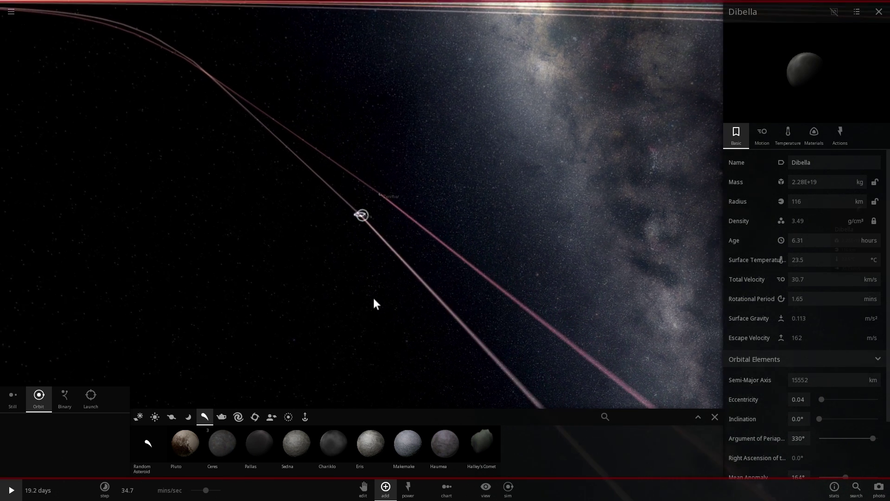
Add the moon Stendarr in orbit about 91300 km from the red planet and inspect it up close
click(188, 416)
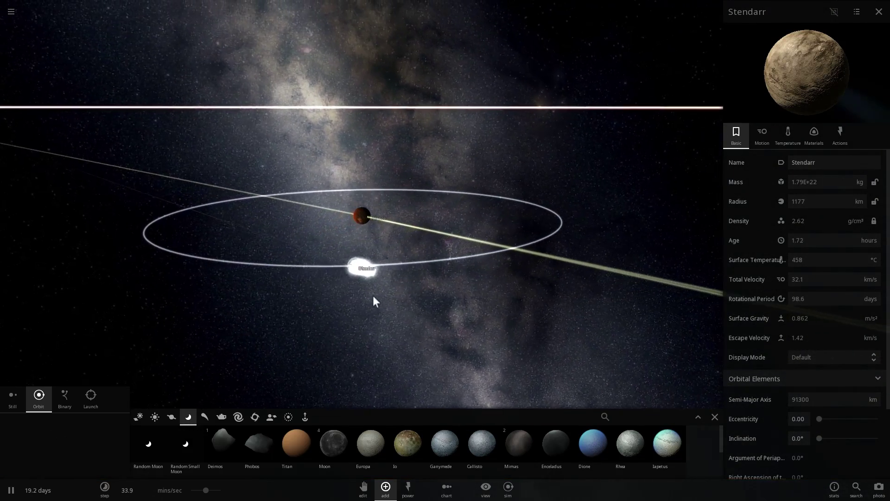
double_click(365, 263)
scroll(363, 244, up, 8)
scroll(379, 231, up, 4)
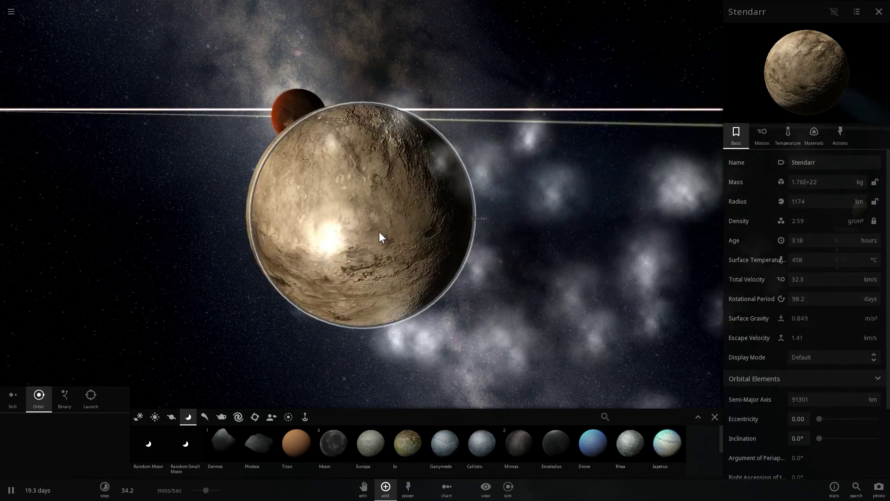
Select the planet Arkay and add the planet Kynareth beyond its orbit, about 1.60 AU from the star Magnus
scroll(379, 234, down, 2)
right_drag(394, 244, 416, 249)
drag(415, 248, 332, 261)
scroll(326, 205, down, 8)
click(269, 111)
drag(329, 189, 422, 191)
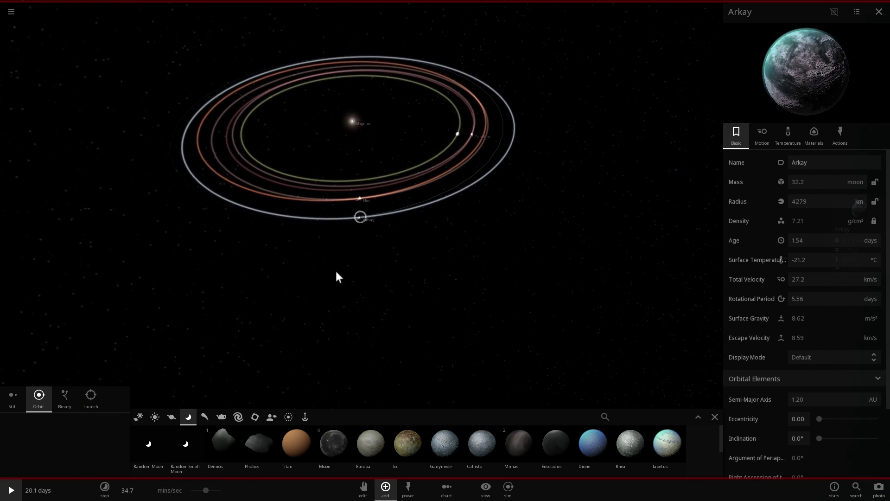
scroll(366, 291, up, 3)
right_drag(365, 291, 332, 359)
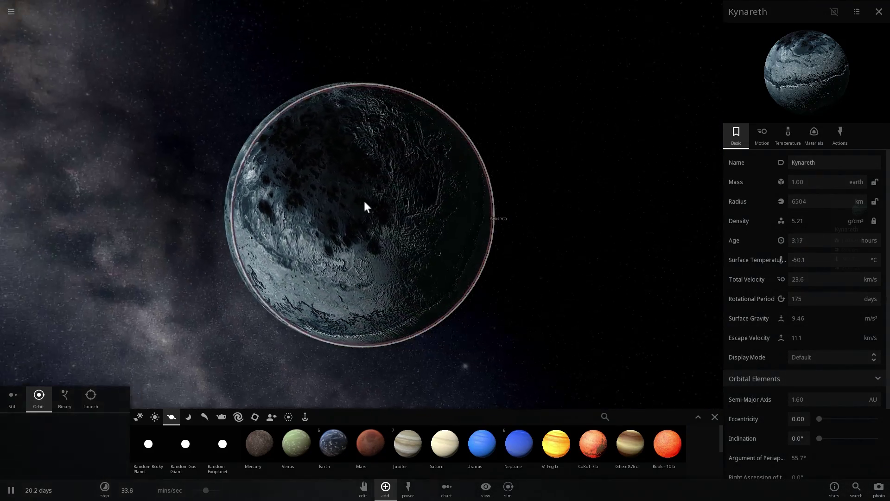
Add a random gas giant named Akatosh in orbit around Magnus at about 2.45 AU, outside Kynareth's orbit
scroll(362, 199, down, 6)
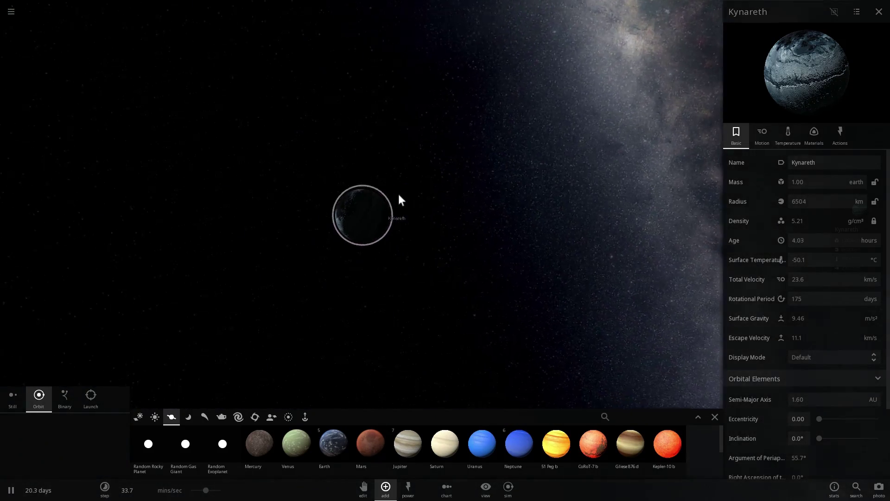
scroll(350, 214, down, 5)
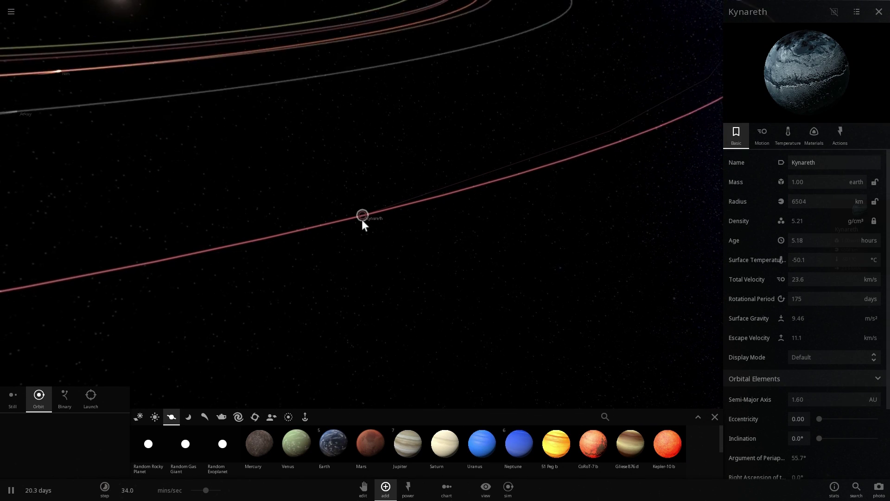
scroll(362, 221, down, 3)
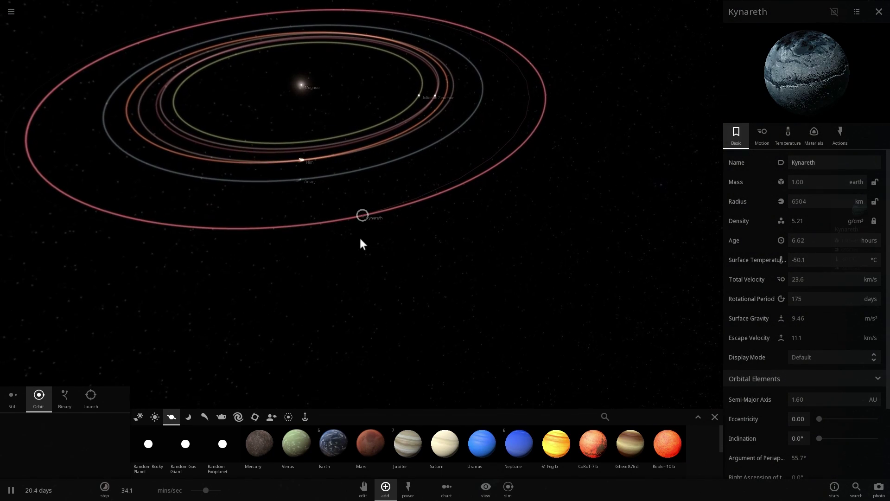
right_drag(387, 226, 328, 204)
right_drag(405, 237, 368, 257)
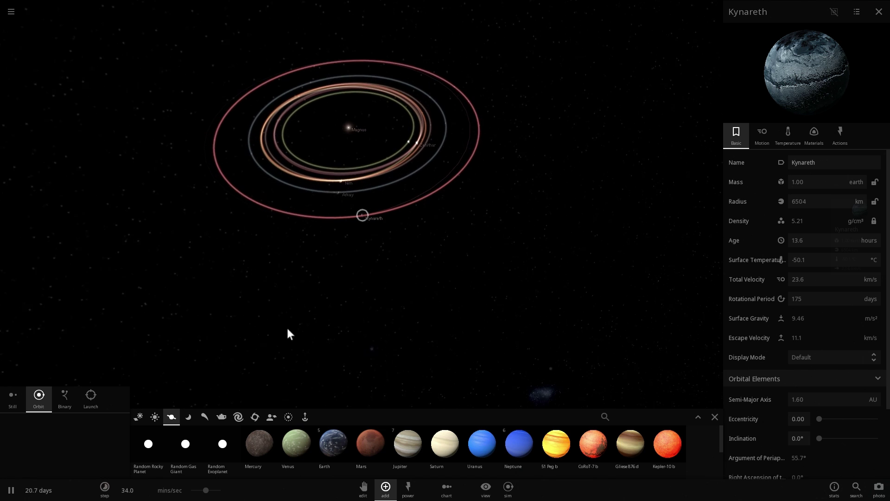
click(191, 415)
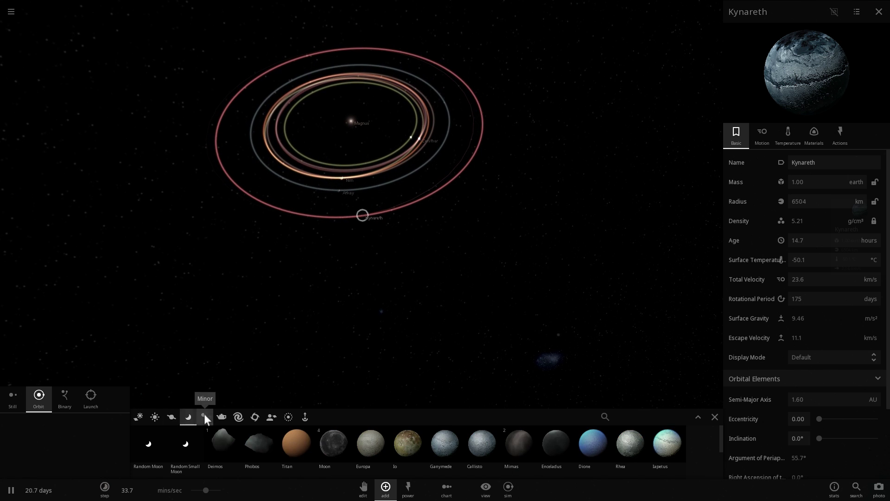
click(204, 417)
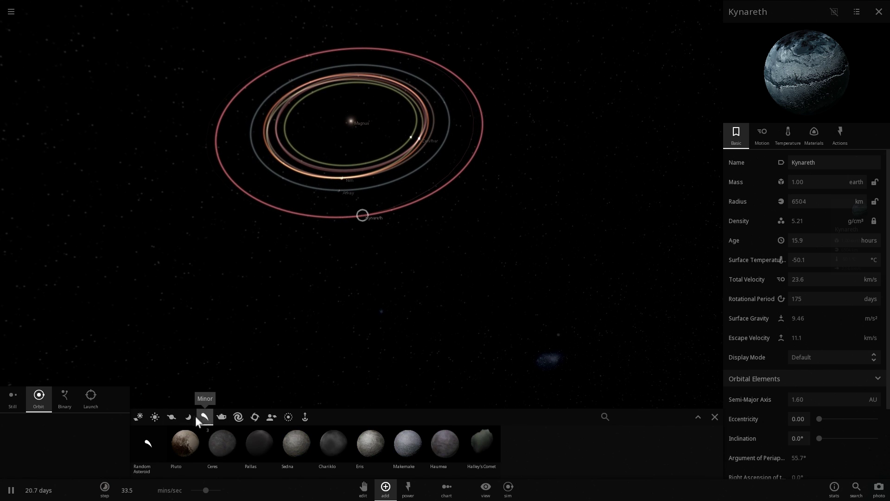
click(172, 417)
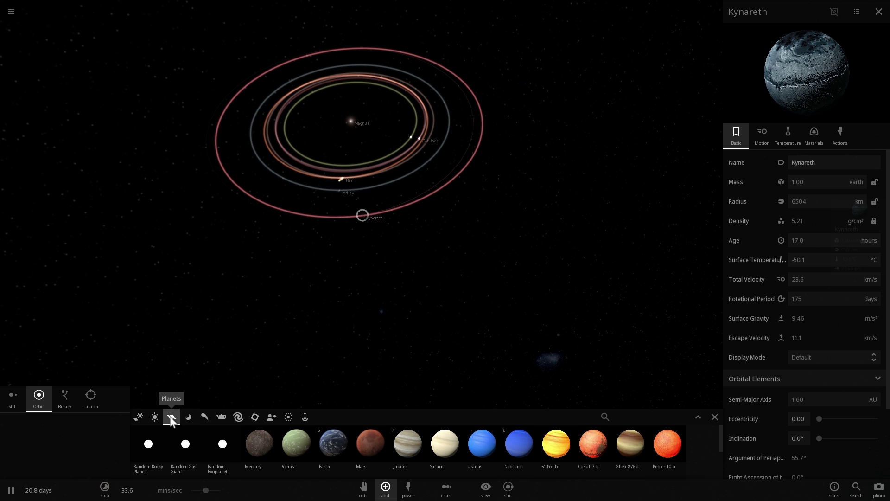
click(186, 444)
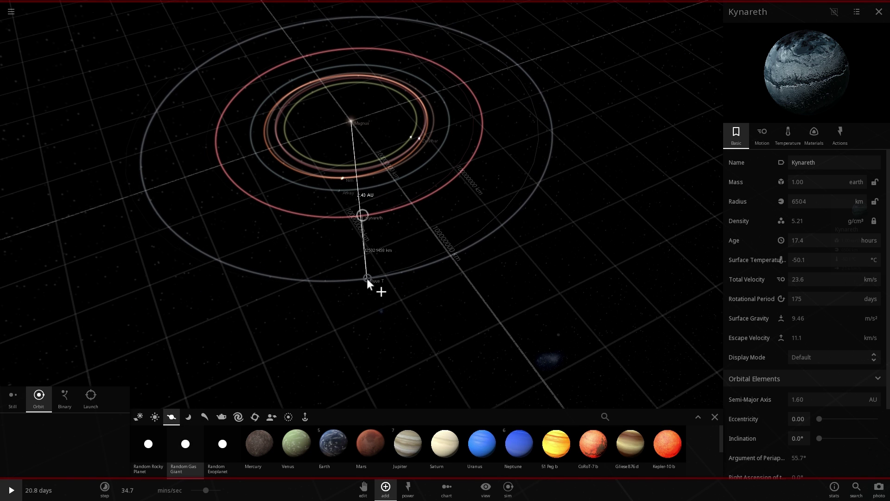
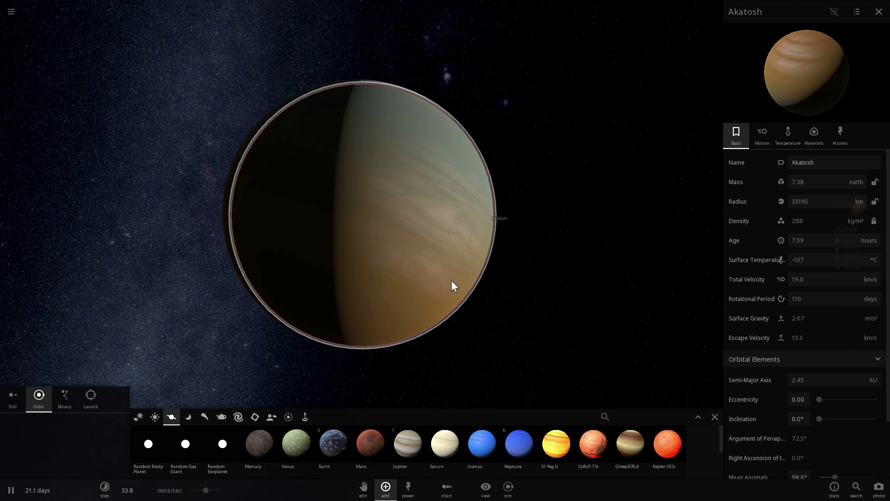
Inspect the gas giant Akatosh and its orbit, and select the planet Nirn in the wider system
right_drag(457, 280, 558, 292)
drag(559, 297, 596, 272)
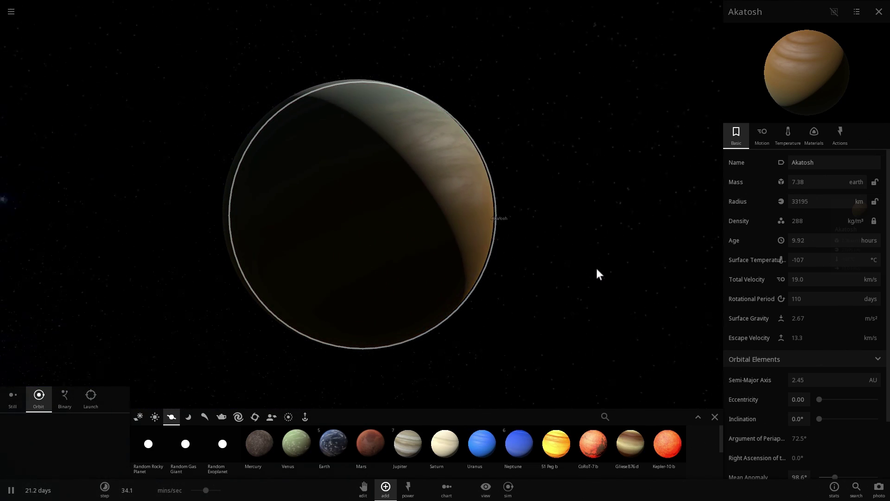
scroll(596, 272, down, 10)
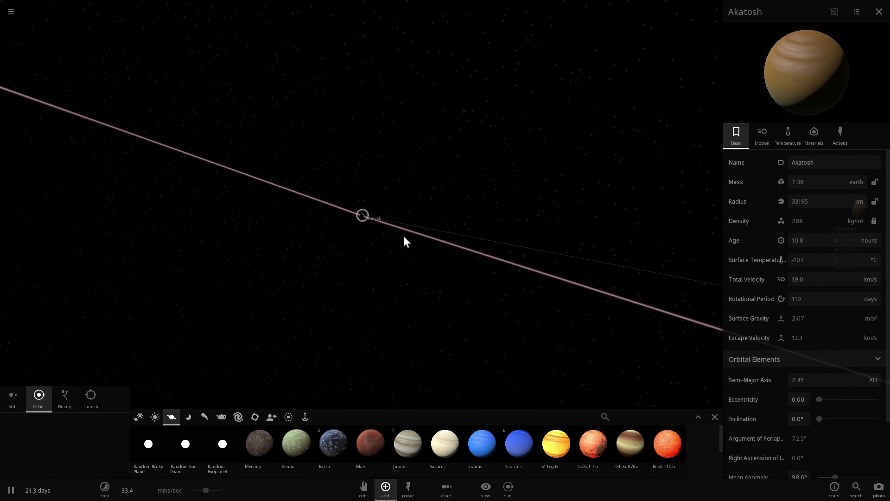
mouse_move(403, 241)
mouse_down()
mouse_move(374, 237)
mouse_move(404, 194)
mouse_move(374, 175)
mouse_move(409, 182)
mouse_move(420, 201)
mouse_move(397, 193)
mouse_move(374, 199)
mouse_move(385, 204)
mouse_move(385, 233)
mouse_move(401, 193)
mouse_move(433, 199)
mouse_move(399, 153)
mouse_move(417, 173)
mouse_move(382, 180)
mouse_up()
click(394, 153)
click(391, 167)
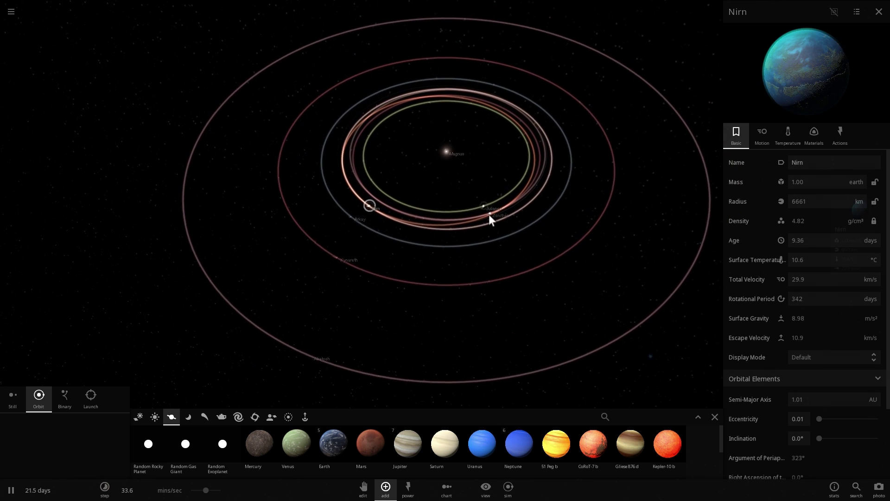
Examine Zenithar, Dibella, Julianos and the moon Stendarr one after another, and return to Zenithar
click(487, 216)
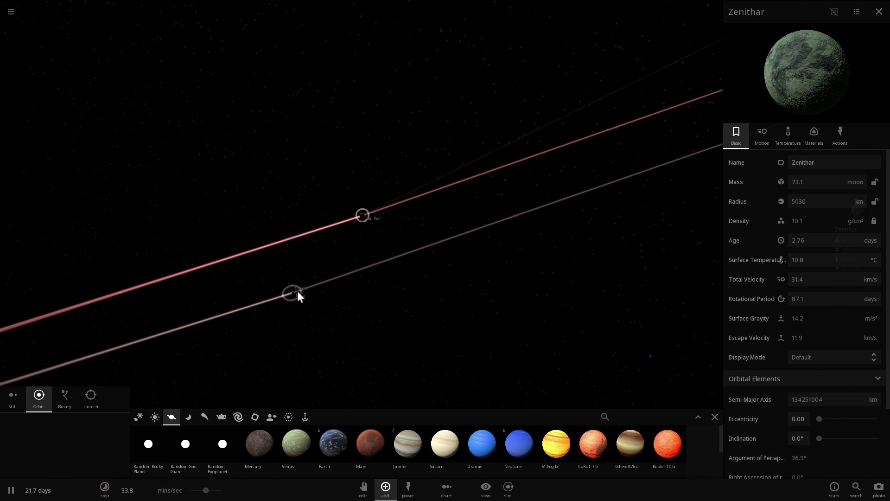
click(288, 289)
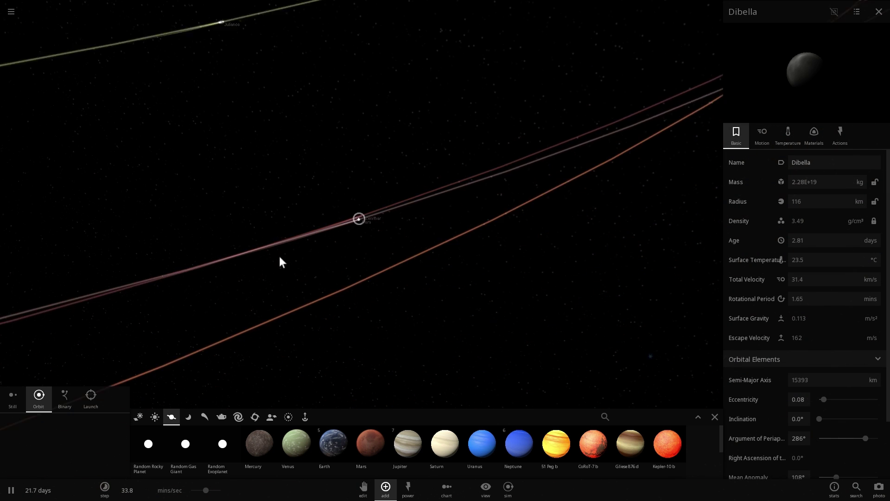
click(374, 216)
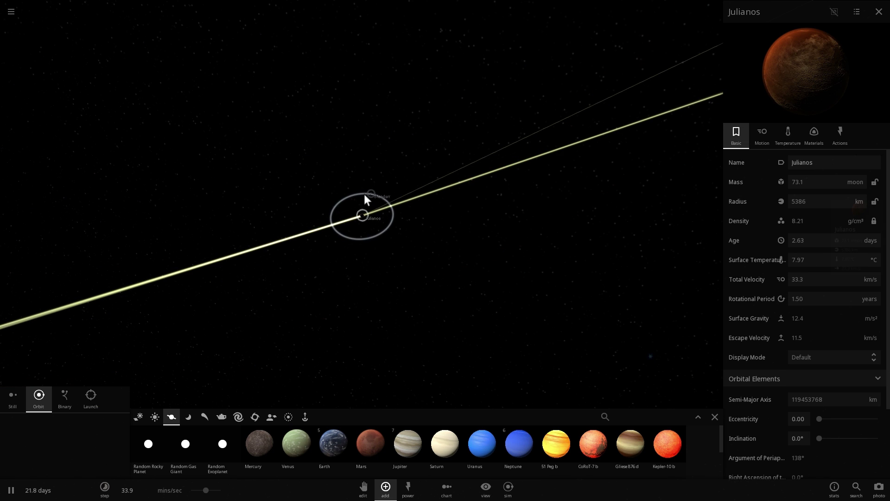
click(364, 194)
scroll(359, 235, up, 10)
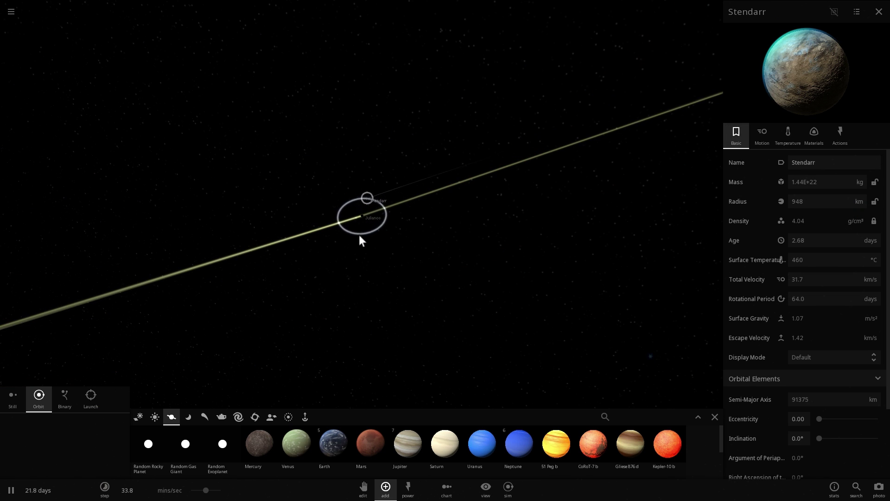
mouse_move(359, 234)
right_down()
mouse_move(373, 223)
mouse_move(363, 232)
right_up()
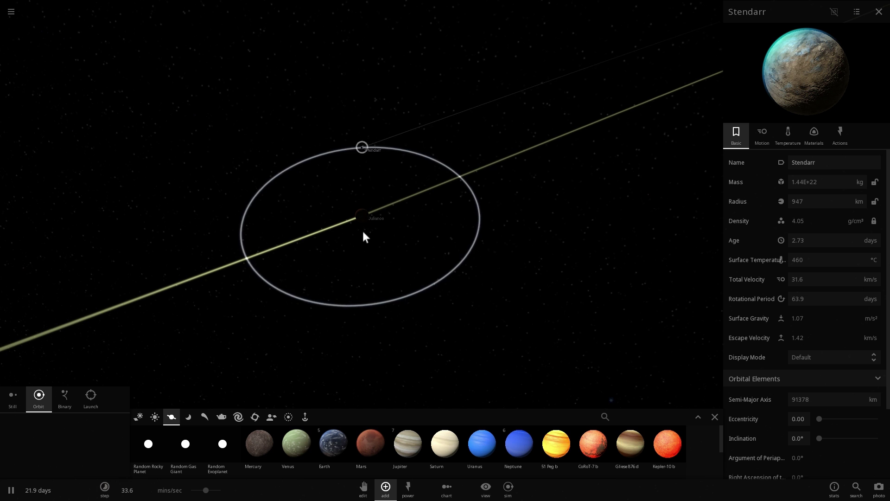
scroll(359, 239, down, 6)
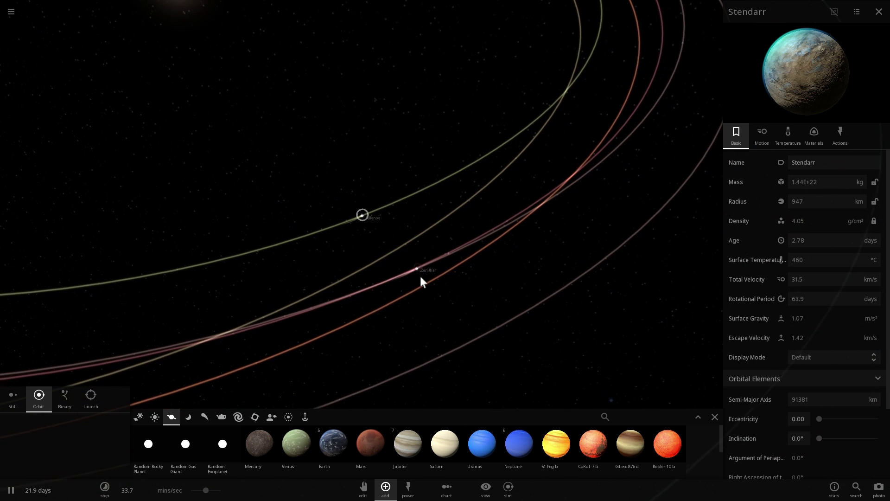
click(417, 269)
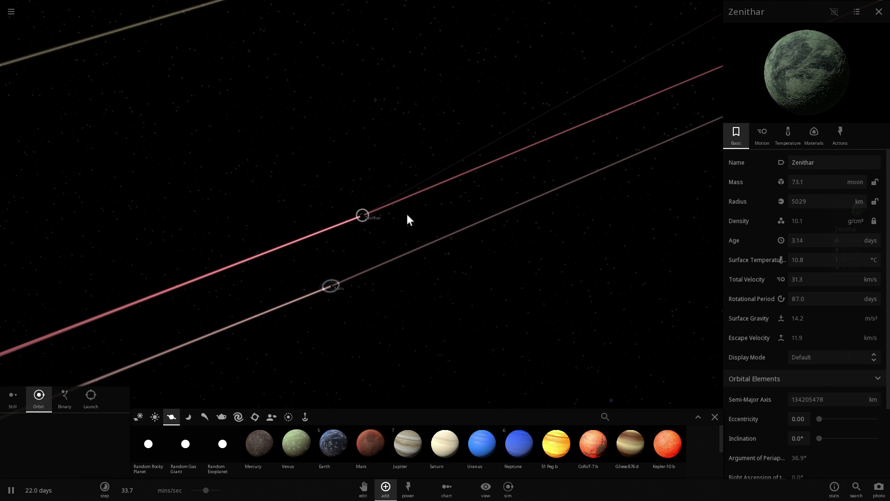
right_drag(376, 256, 413, 246)
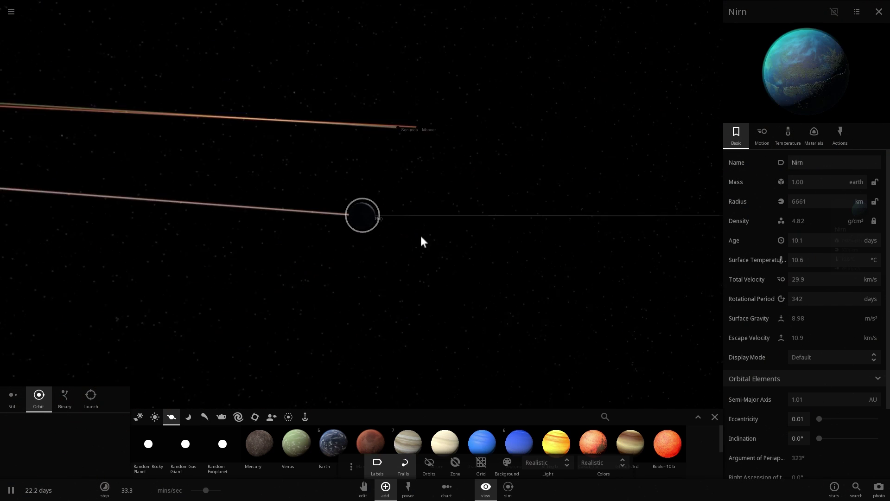
Turn off the object trails and show the orbit lines for the whole Magnus system
right_drag(420, 234, 467, 223)
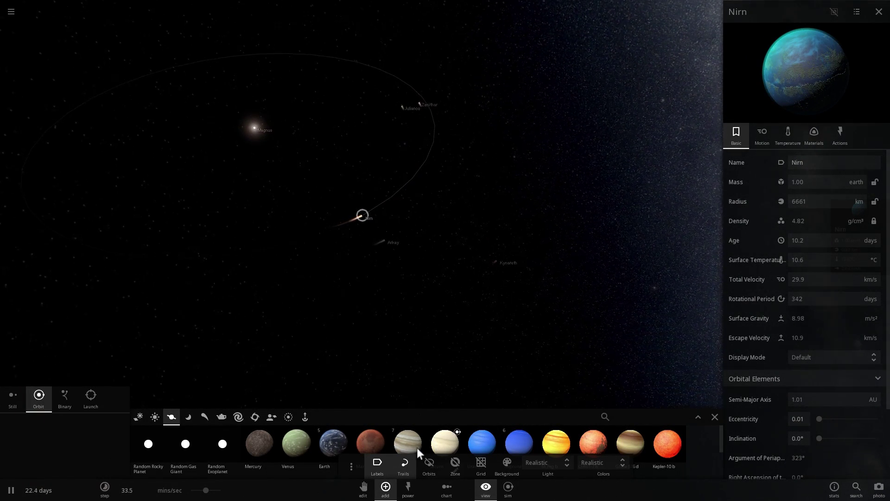
click(430, 466)
right_drag(408, 344, 358, 309)
scroll(401, 328, down, 4)
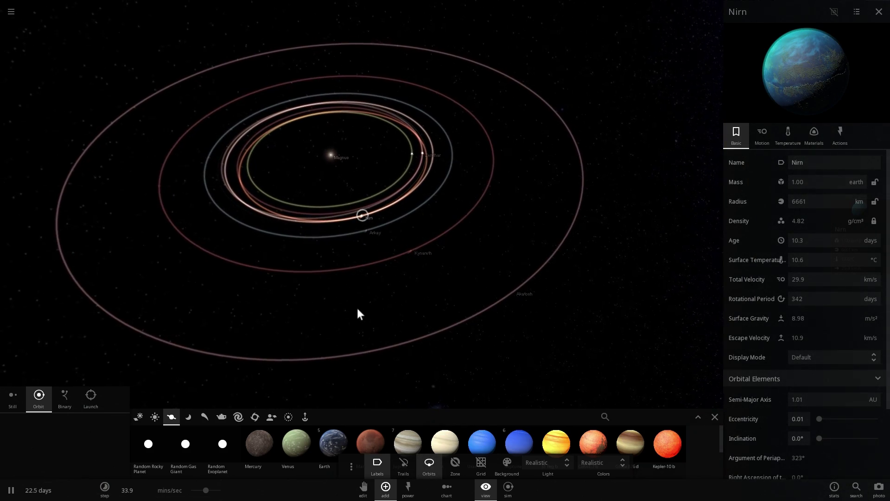
right_drag(453, 286, 379, 293)
drag(379, 293, 381, 340)
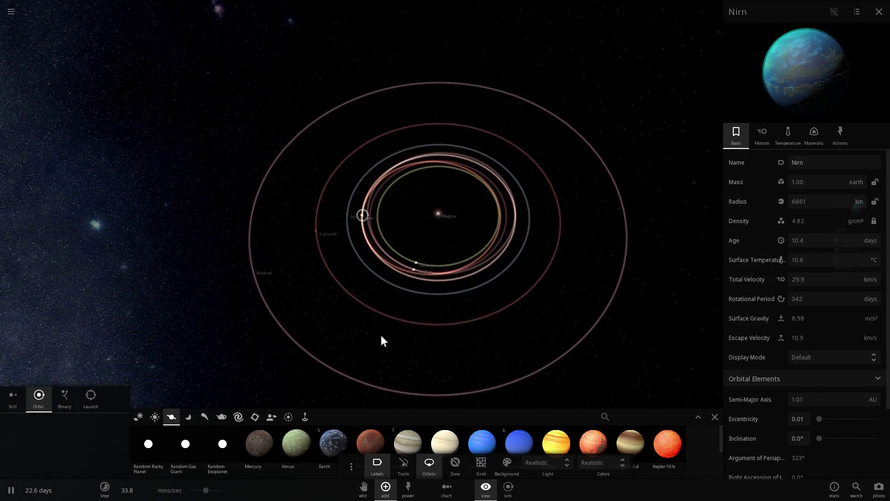
Examine the system's orbits around Nirn, and select Arkay, Kynareth and Akatosh in turn to review their properties
scroll(381, 336, up, 3)
right_drag(381, 336, 410, 257)
drag(410, 256, 364, 228)
scroll(364, 227, up, 3)
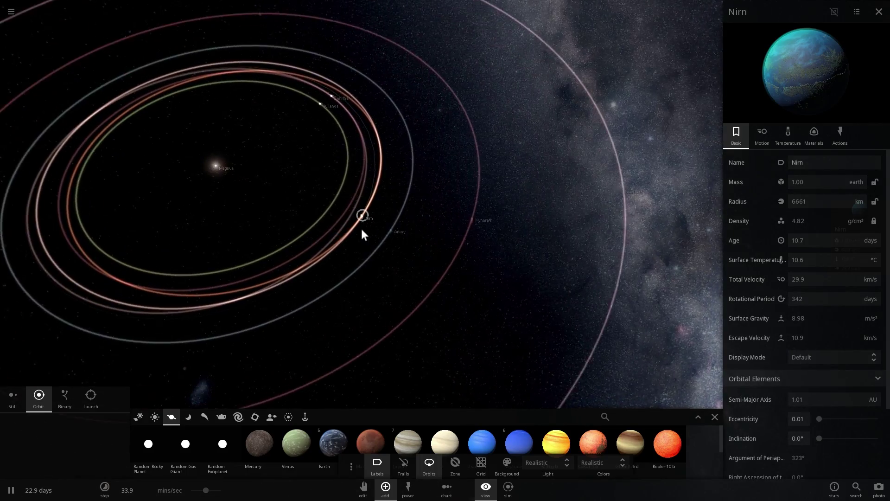
drag(242, 188, 363, 222)
drag(392, 255, 393, 338)
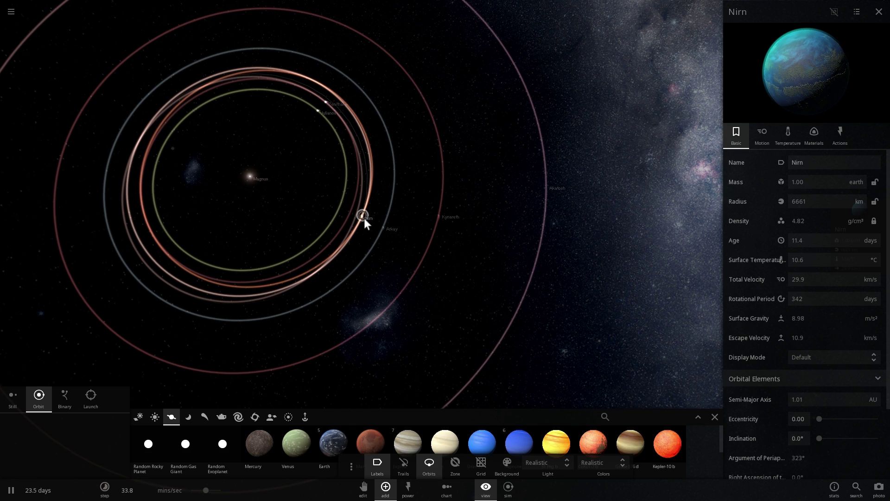
click(386, 229)
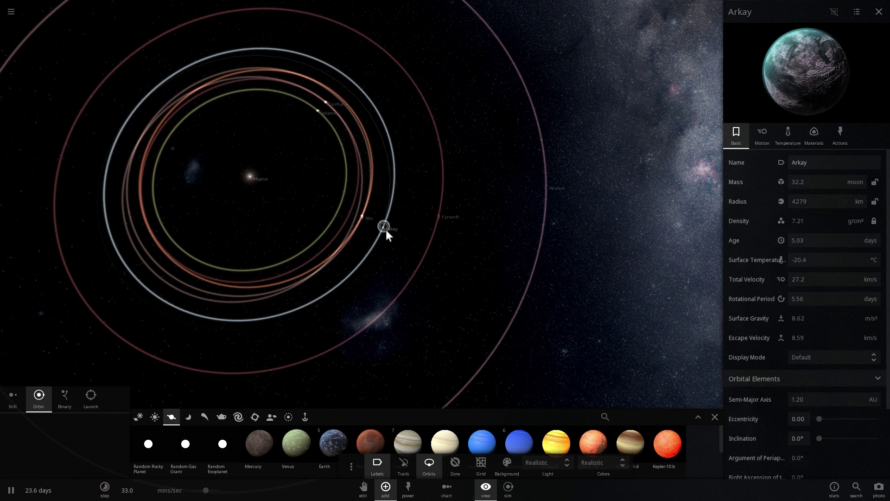
click(439, 214)
click(547, 186)
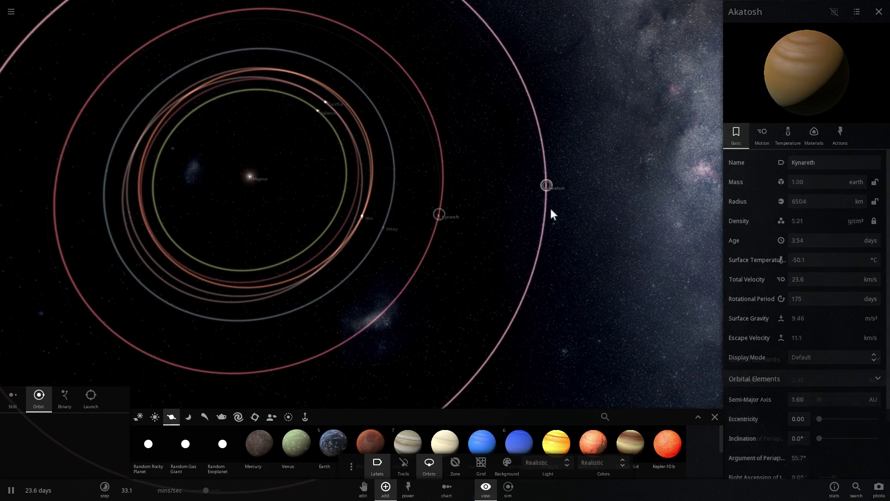
Inspect Nirn up close from several angles, together with the orbit of its moons
mouse_move(552, 211)
mouse_down()
mouse_move(558, 242)
mouse_move(590, 181)
mouse_move(568, 195)
mouse_move(496, 193)
mouse_move(494, 201)
mouse_move(519, 183)
mouse_move(431, 209)
mouse_move(421, 179)
mouse_move(370, 227)
mouse_move(423, 236)
mouse_move(354, 227)
mouse_move(359, 218)
mouse_move(361, 228)
mouse_move(399, 233)
mouse_move(367, 232)
mouse_move(404, 230)
mouse_move(388, 249)
mouse_move(438, 257)
mouse_move(500, 254)
mouse_move(434, 240)
mouse_move(410, 246)
mouse_move(588, 260)
mouse_move(451, 228)
mouse_move(455, 216)
mouse_move(338, 218)
mouse_move(362, 213)
mouse_up()
scroll(439, 224, up, 5)
scroll(419, 221, up, 5)
scroll(420, 221, up, 2)
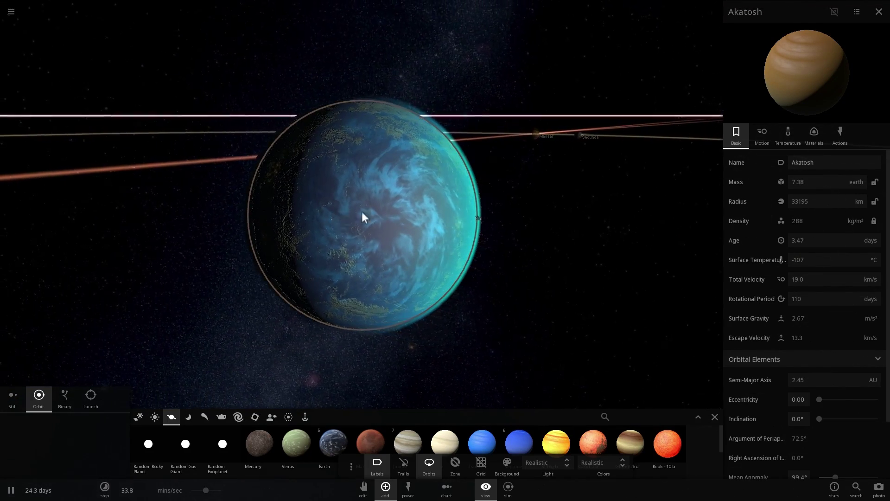
drag(488, 214, 470, 238)
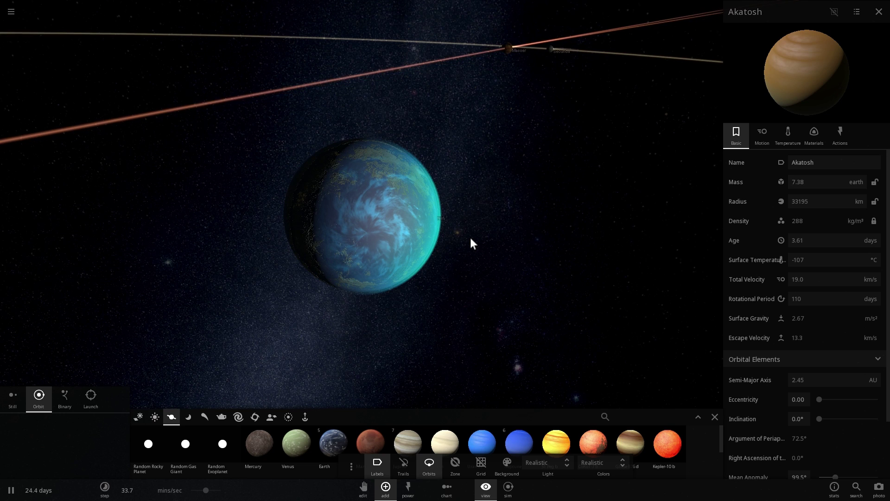
drag(471, 239, 507, 229)
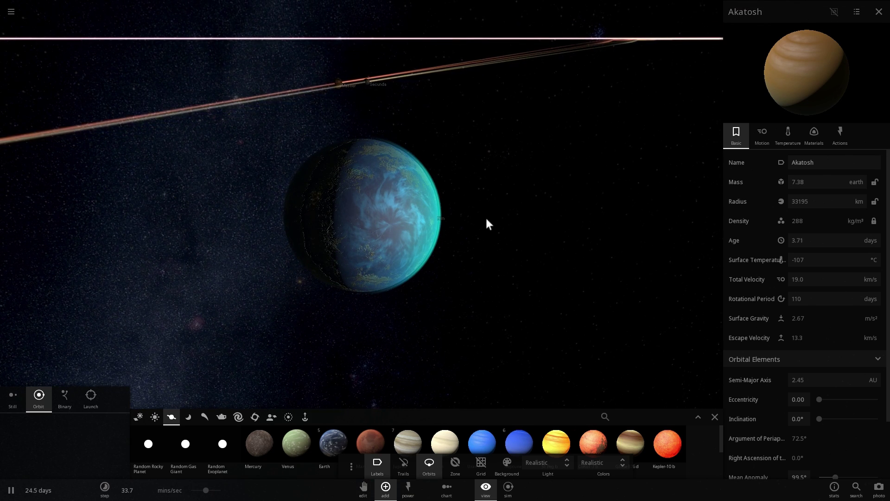
drag(486, 220, 420, 197)
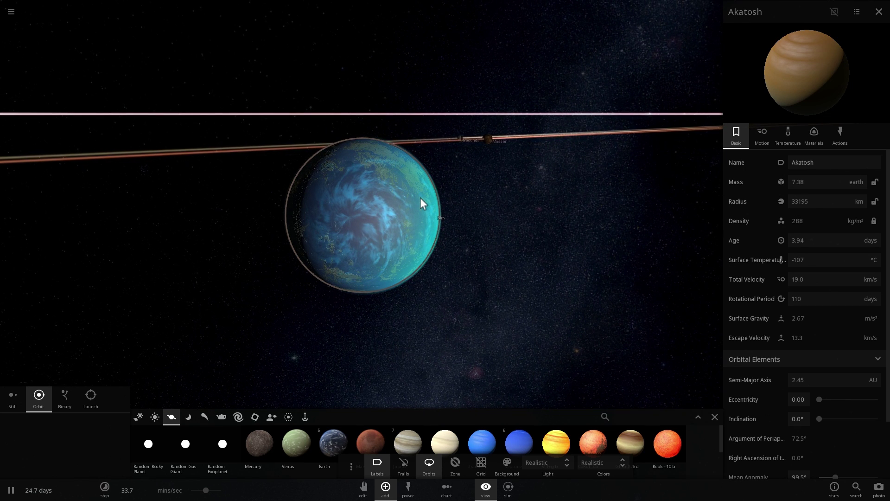
mouse_move(420, 197)
mouse_down()
mouse_move(429, 189)
mouse_move(418, 191)
mouse_move(418, 241)
mouse_move(394, 233)
mouse_move(400, 207)
mouse_move(422, 208)
mouse_up()
scroll(418, 204, down, 3)
scroll(377, 218, up, 3)
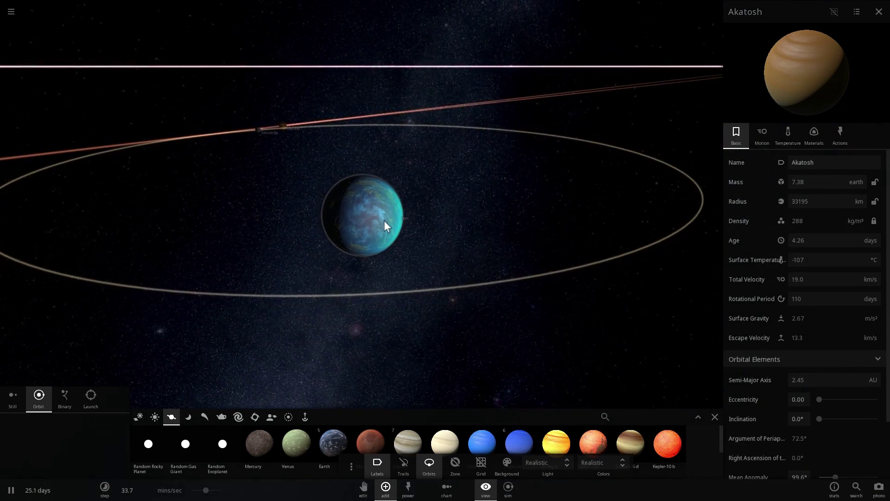
Return to an overview of all the orbits around Magnus and select the planet Zenithar
scroll(378, 229, down, 3)
scroll(377, 240, down, 10)
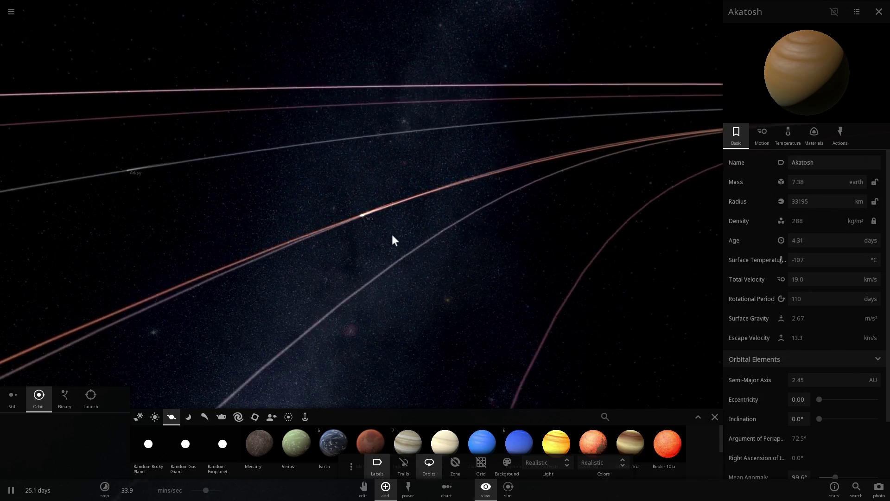
drag(391, 235, 402, 302)
scroll(436, 269, down, 6)
scroll(417, 280, down, 3)
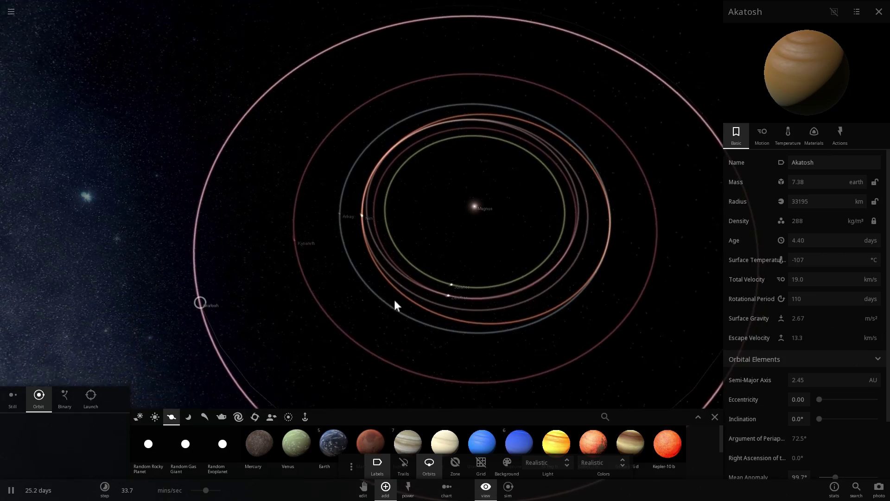
right_drag(371, 291, 286, 311)
click(398, 326)
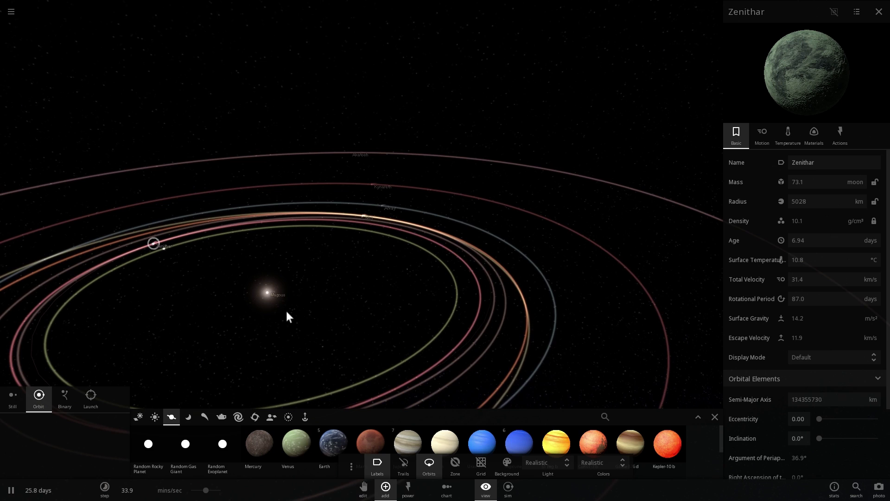